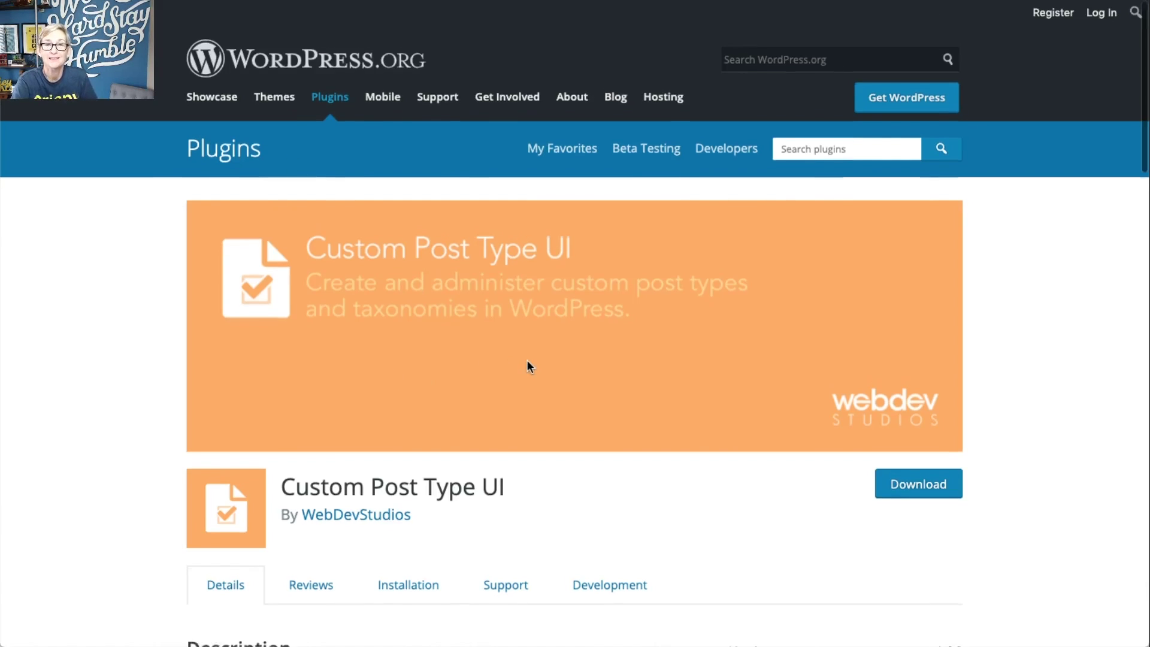
Scroll down the Custom Post Type UI directory page and highlight its last-updated date.
{"action": "scroll", "coordinate": [527, 362], "scroll_direction": "down", "scroll_amount": 2}
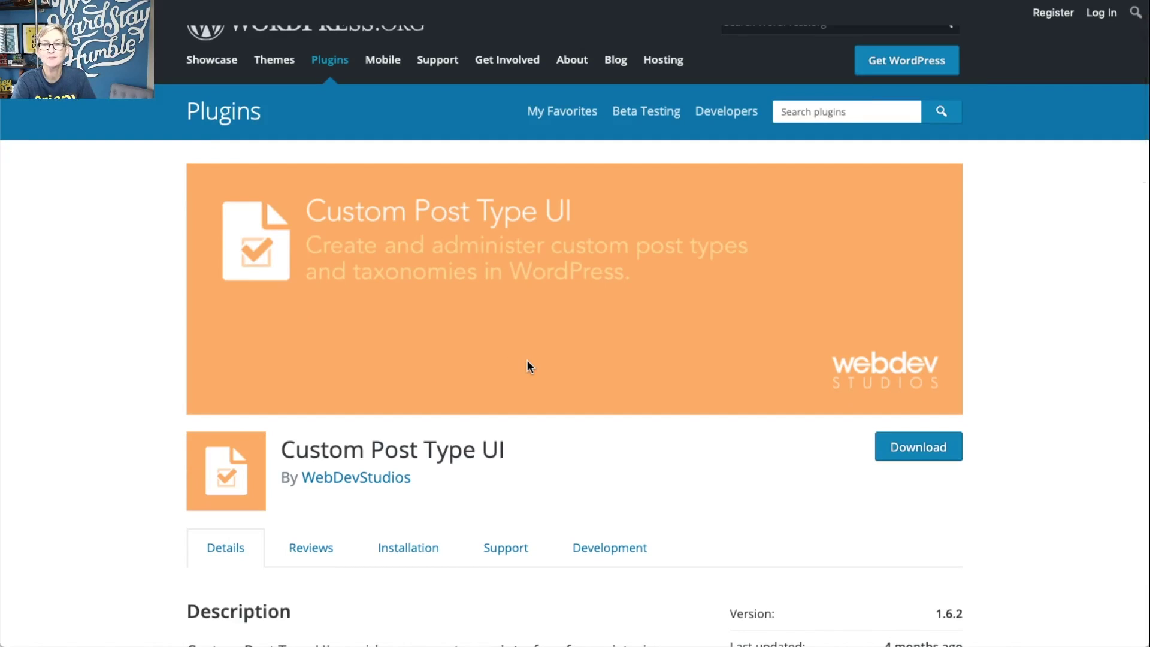
{"action": "scroll", "coordinate": [527, 363], "scroll_direction": "down", "scroll_amount": 5}
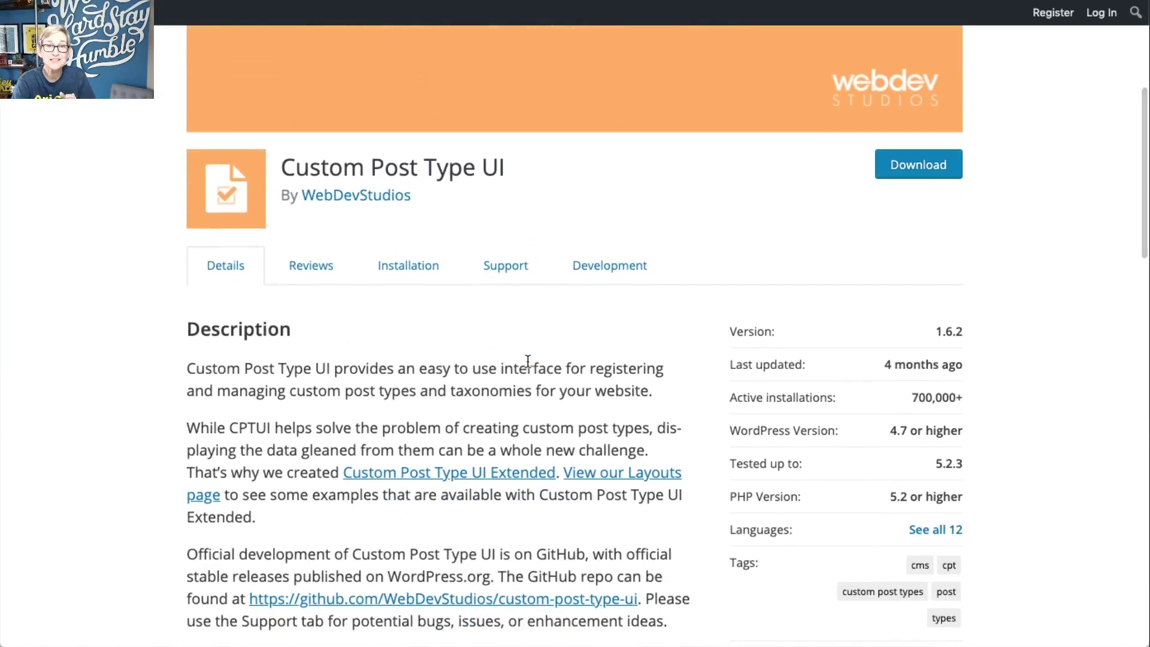
{"action": "scroll", "coordinate": [527, 360], "scroll_direction": "down", "scroll_amount": 1}
{"action": "scroll", "coordinate": [527, 361], "scroll_direction": "down", "scroll_amount": 1}
{"action": "scroll", "coordinate": [527, 360], "scroll_direction": "down", "scroll_amount": 1}
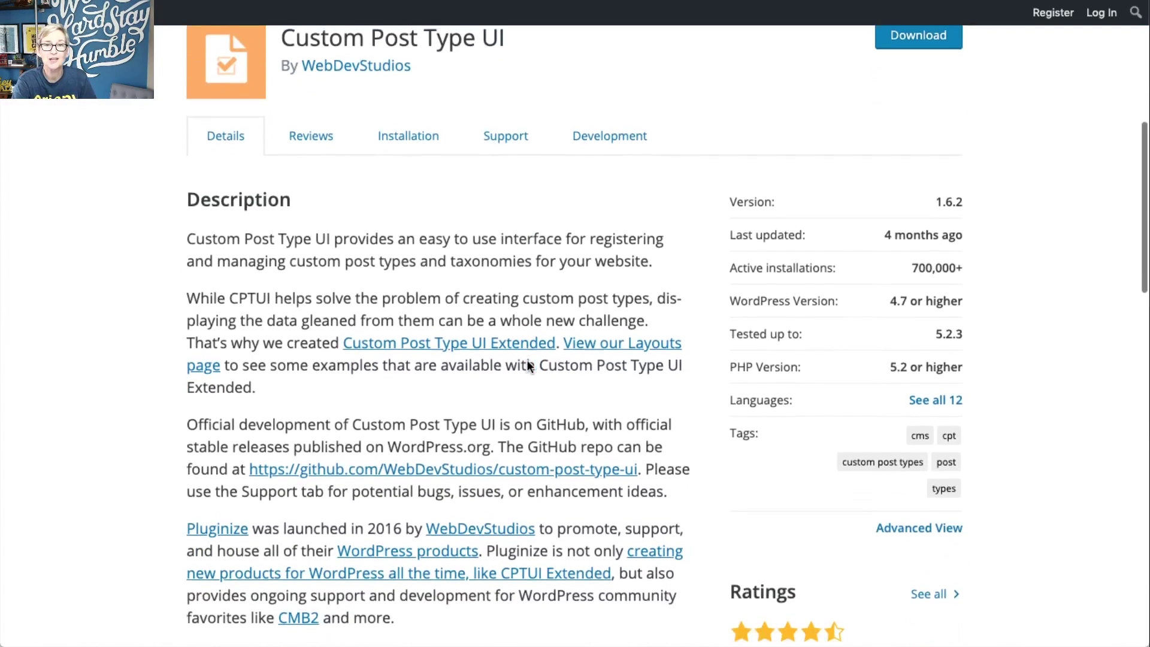
{"action": "triple_click", "coordinate": [913, 239]}
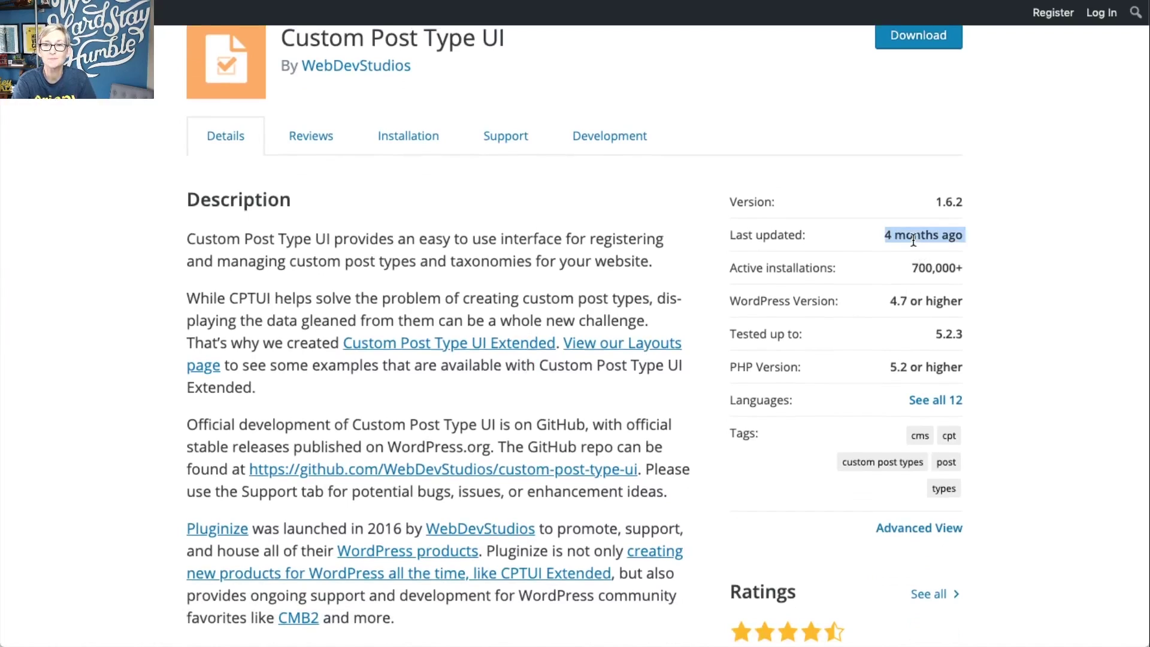
{"action": "left_click", "coordinate": [897, 370]}
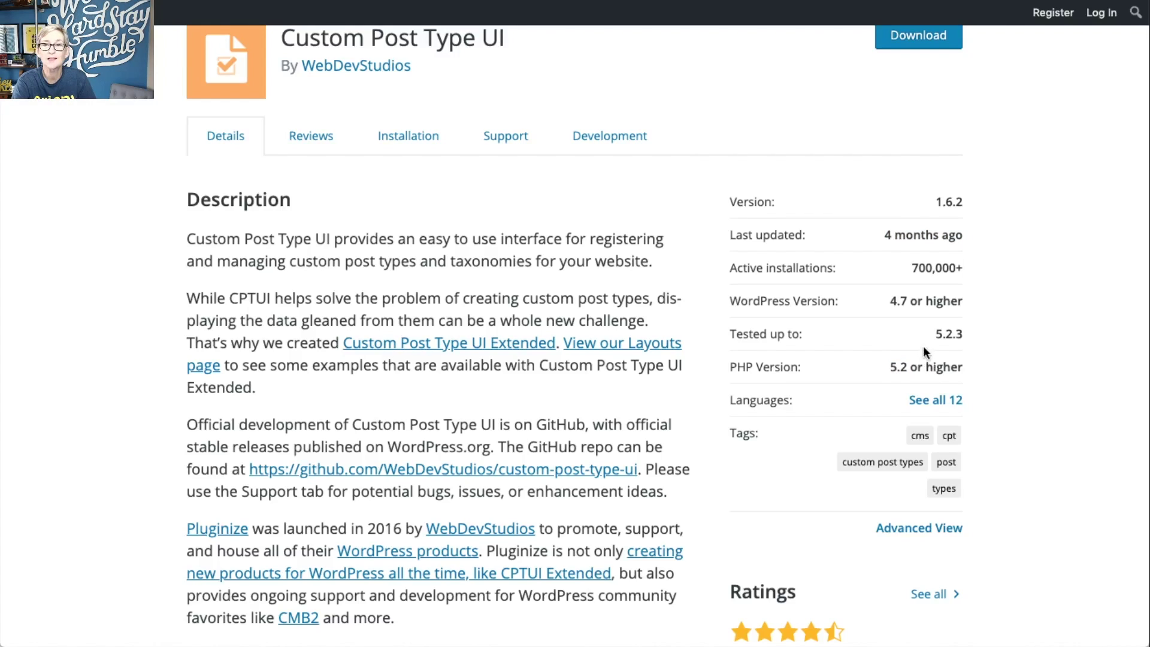
Highlight the tested-up-to version 5.2.3 and the active installations count.
{"action": "left_click_drag", "start_coordinate": [933, 332], "coordinate": [956, 335]}
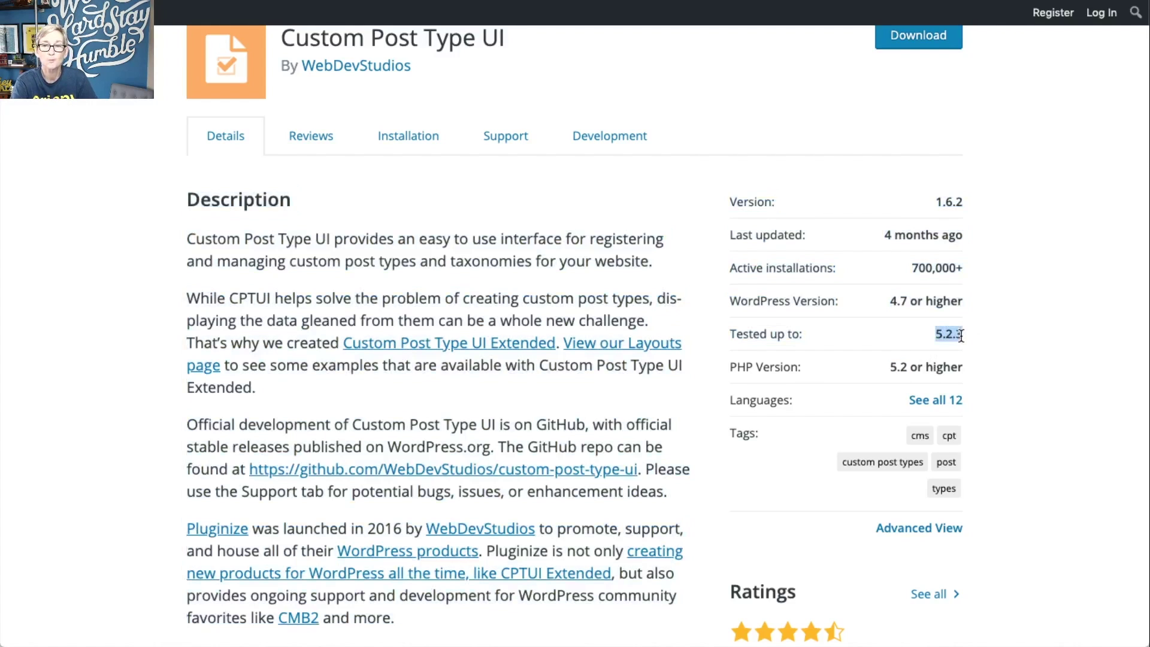
{"action": "left_click", "coordinate": [908, 310]}
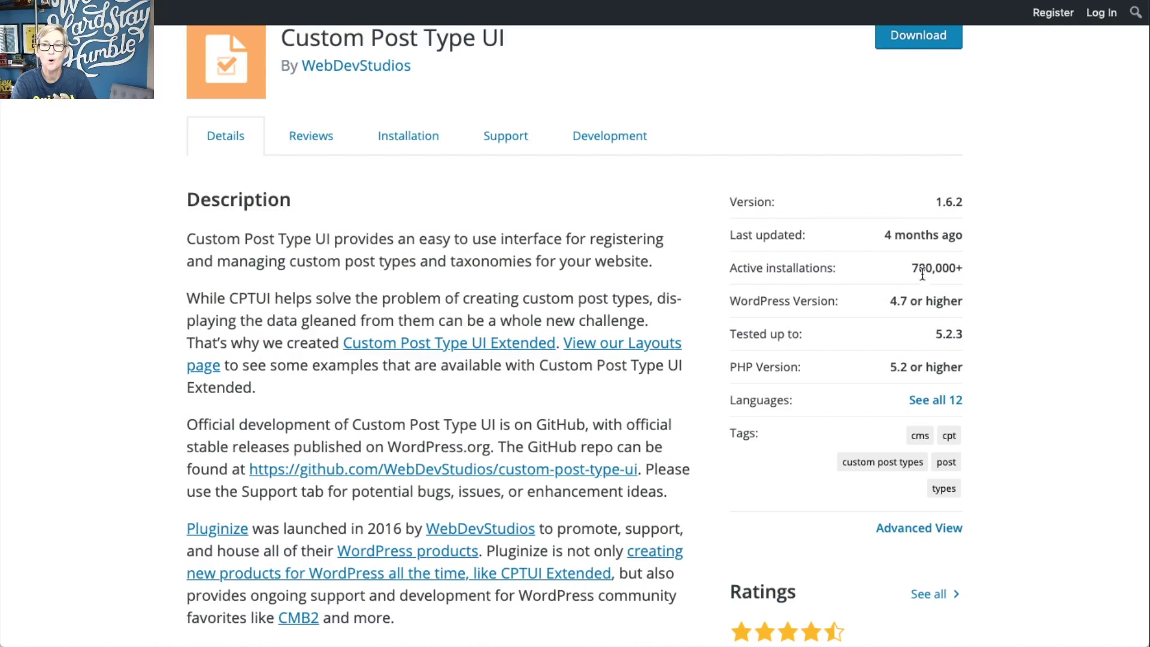
{"action": "left_click_drag", "start_coordinate": [915, 268], "coordinate": [963, 269]}
{"action": "left_click", "coordinate": [958, 270]}
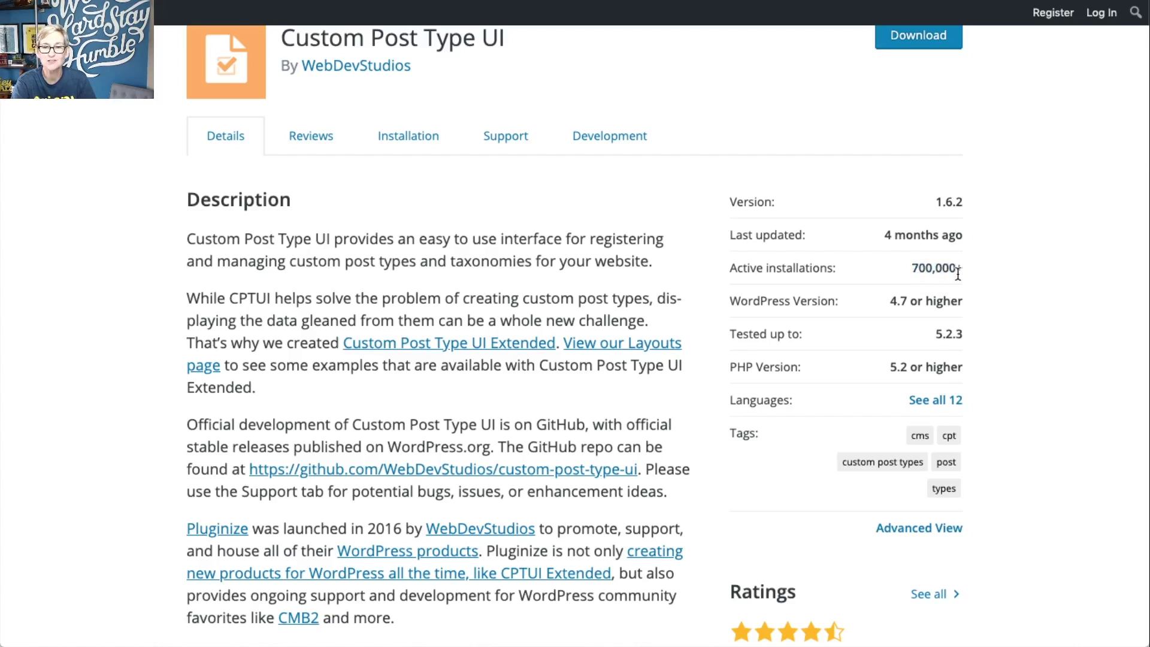
{"action": "scroll", "coordinate": [849, 289], "scroll_direction": "down", "scroll_amount": 3}
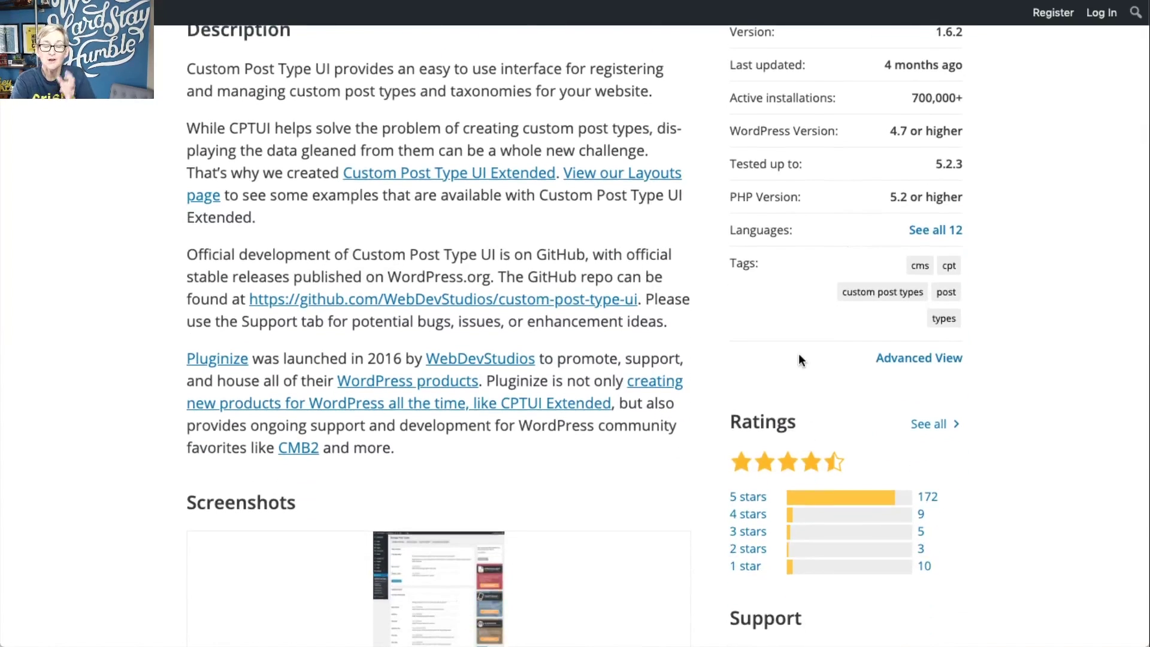
{"action": "scroll", "coordinate": [799, 355], "scroll_direction": "up", "scroll_amount": 6}
{"action": "scroll", "coordinate": [799, 354], "scroll_direction": "up", "scroll_amount": 3}
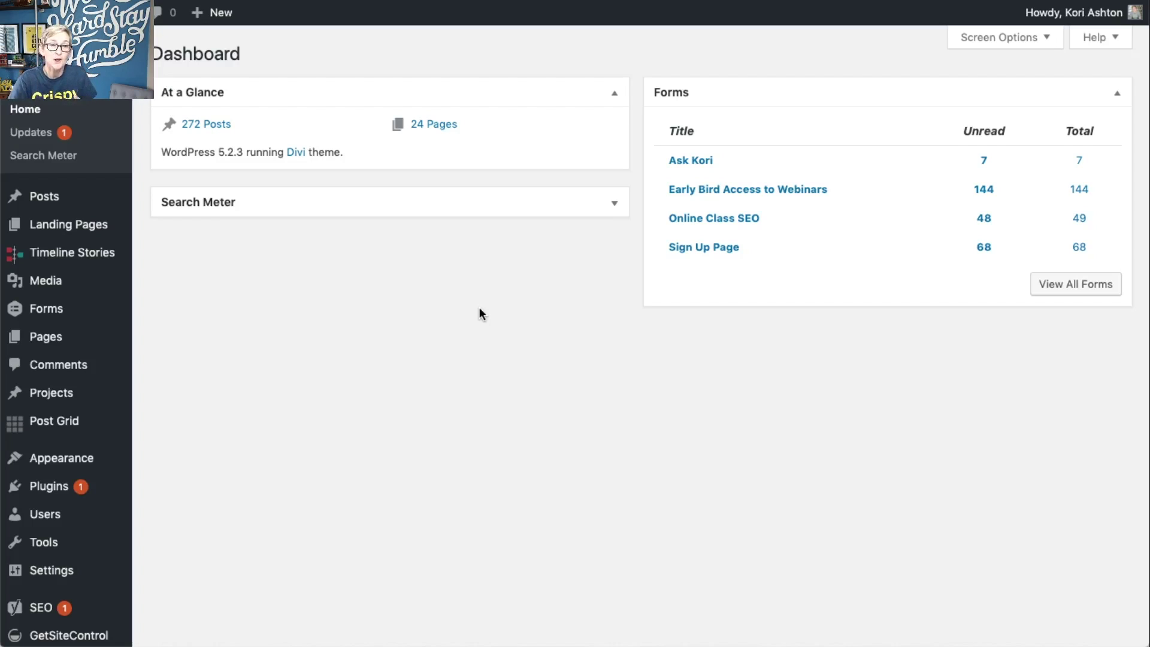
Search Add Plugins for 'custom post type' and install Custom Post Type UI.
{"action": "mouse_move", "coordinate": [48, 486]}
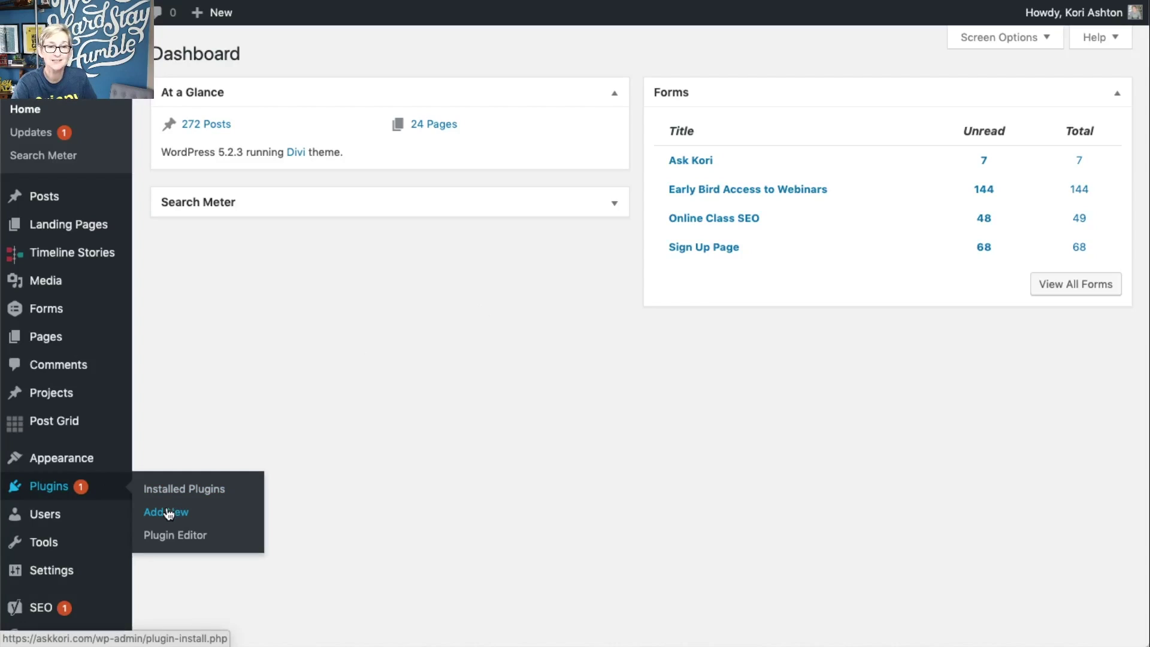
{"action": "left_click", "coordinate": [167, 513]}
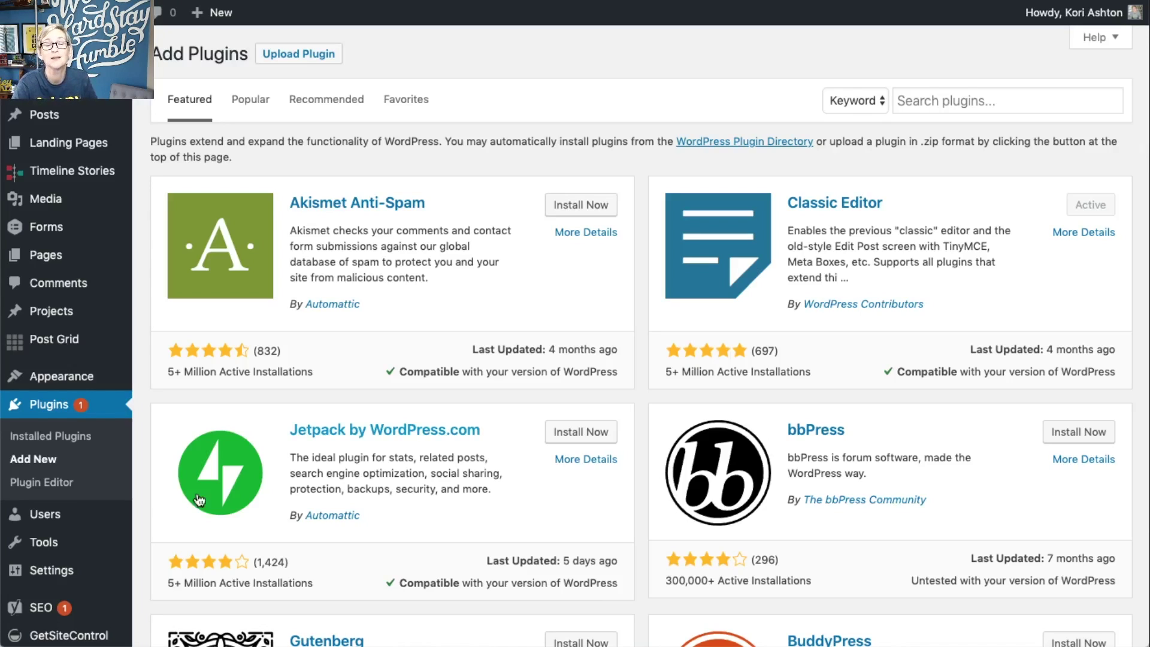
{"action": "left_click", "coordinate": [920, 102]}
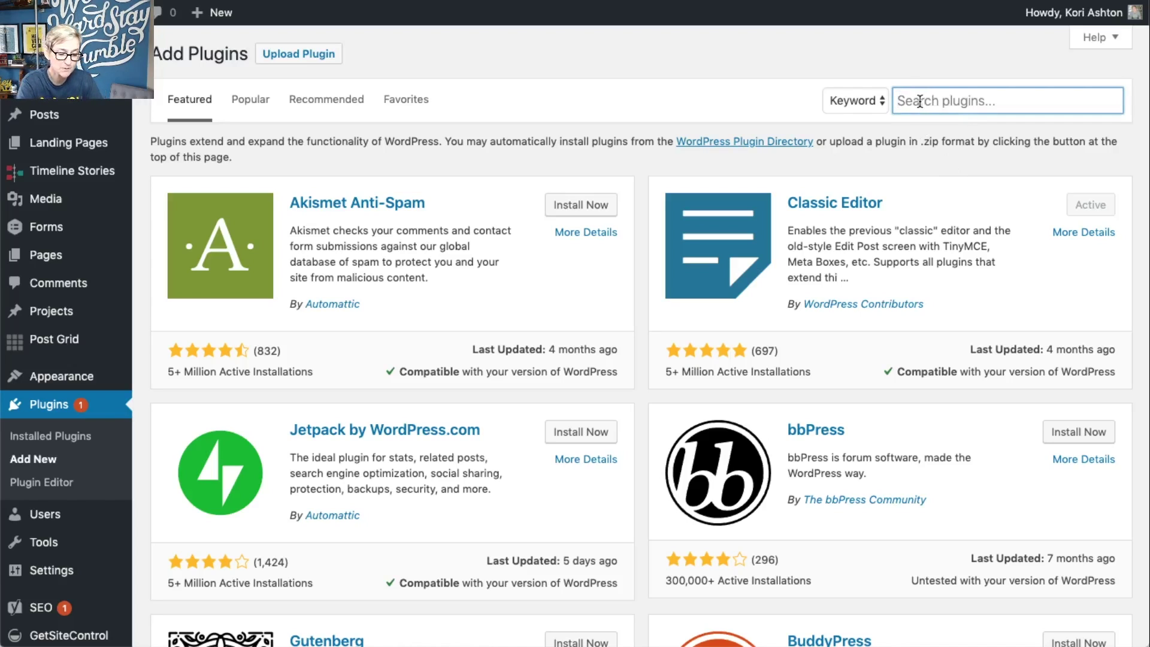
{"action": "type", "text": "custom post"}
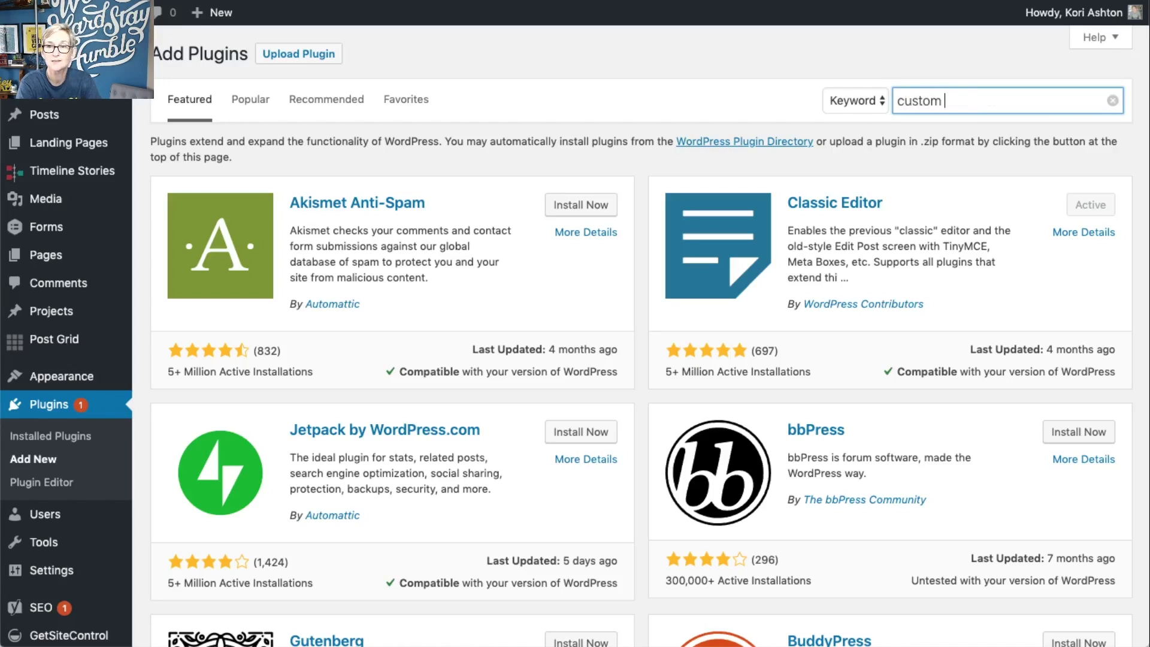
{"action": "type", "text": " type"}
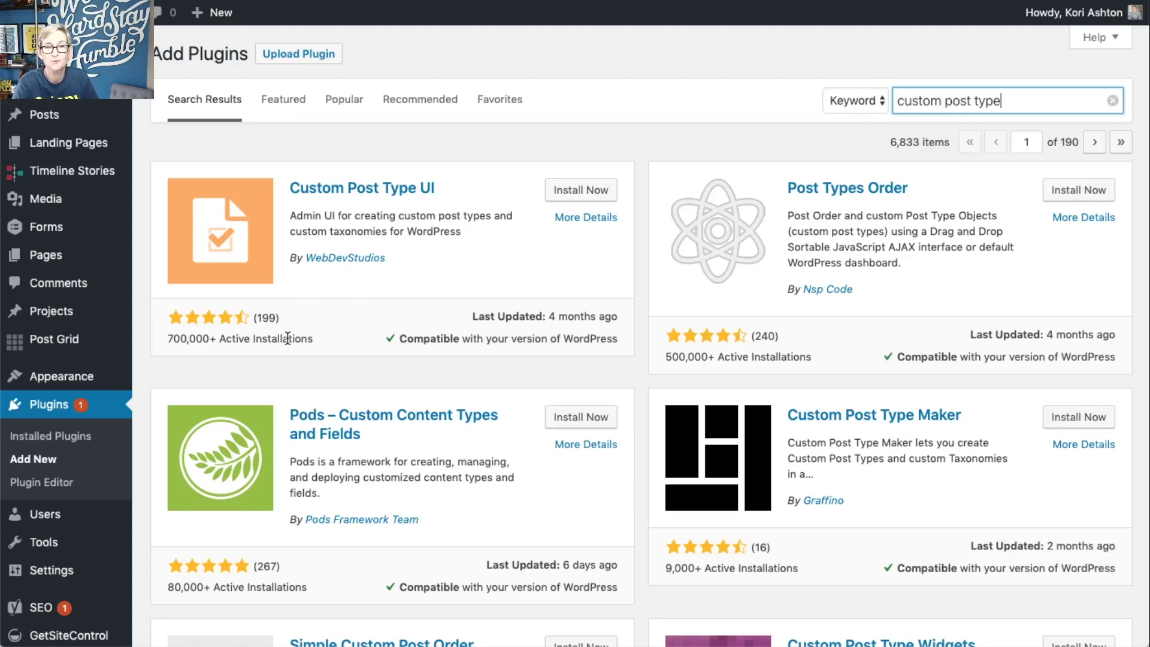
{"action": "left_click", "coordinate": [575, 199]}
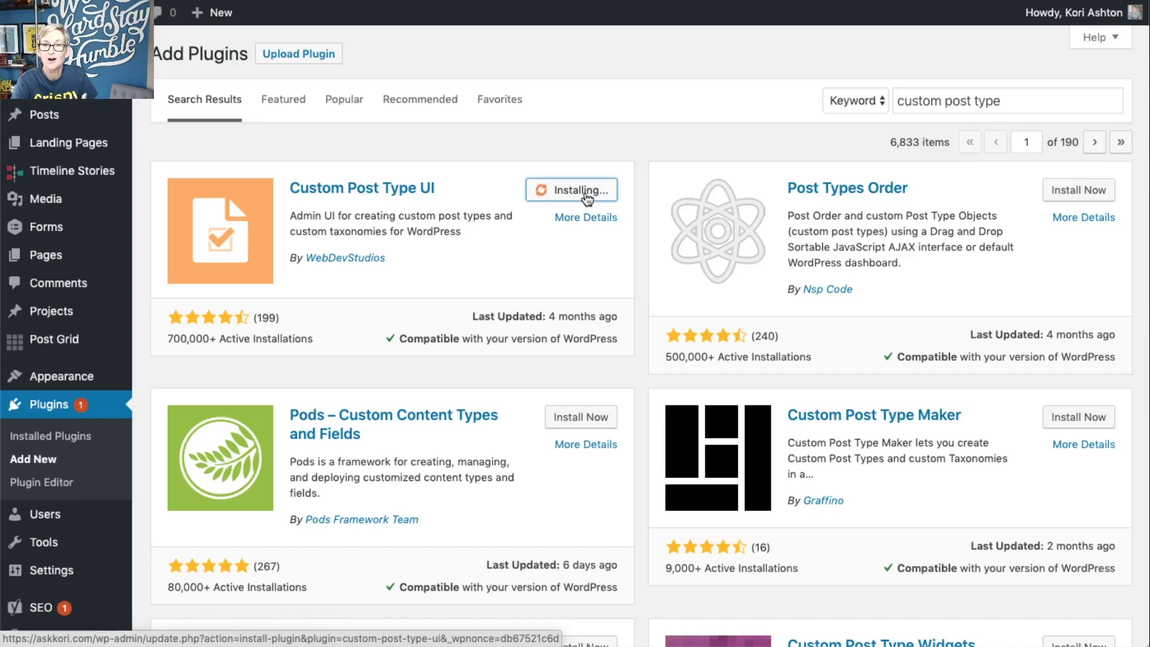
Activate the newly installed Custom Post Type UI plugin.
{"action": "left_click", "coordinate": [587, 192]}
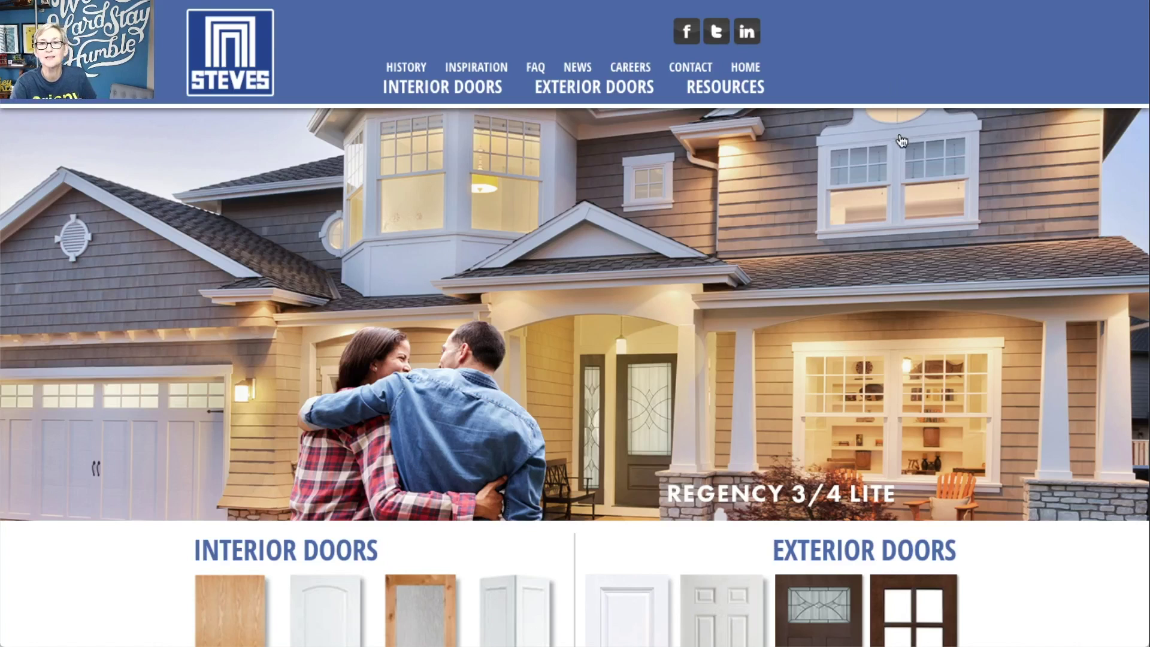
{"action": "scroll", "coordinate": [958, 251], "scroll_direction": "down", "scroll_amount": 5}
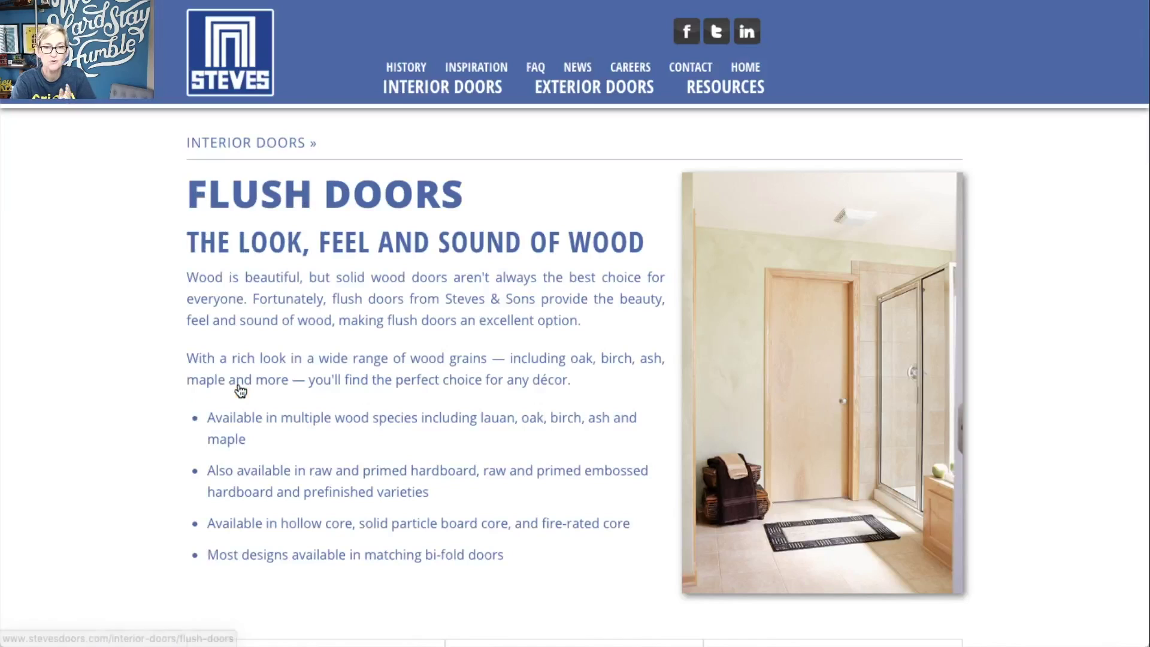
Scroll the Flush Doors page to view the Lauan, Oak and Ash door variants.
{"action": "scroll", "coordinate": [309, 377], "scroll_direction": "down", "scroll_amount": 5}
{"action": "scroll", "coordinate": [316, 379], "scroll_direction": "down", "scroll_amount": 6}
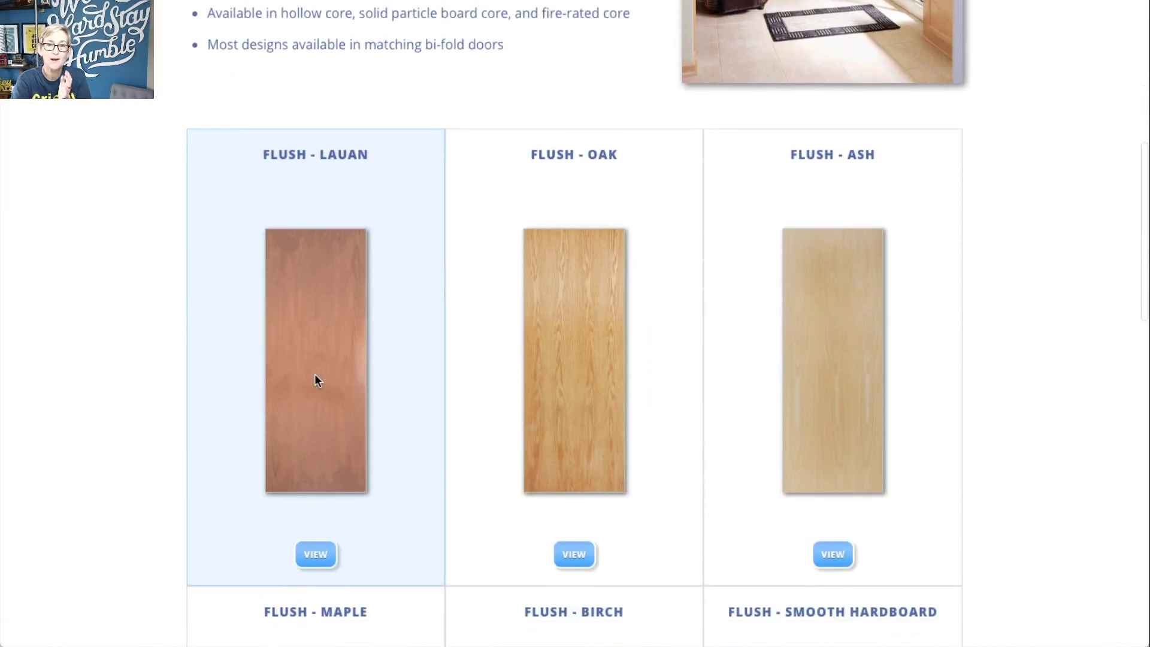
{"action": "scroll", "coordinate": [316, 379], "scroll_direction": "up", "scroll_amount": 11}
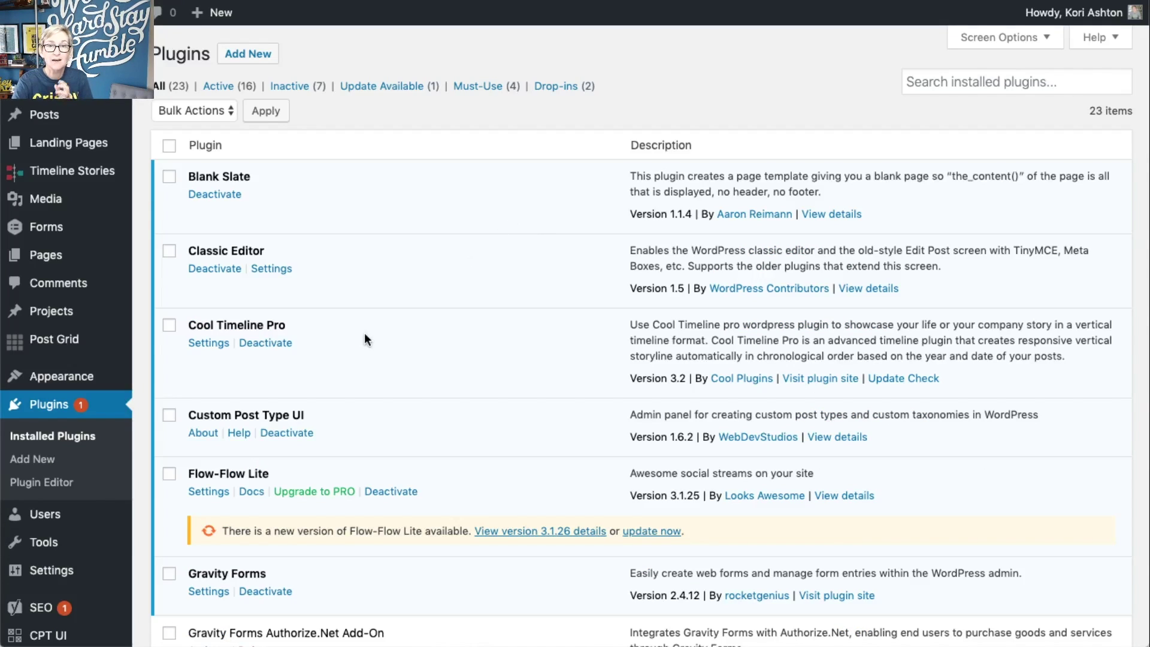
{"action": "scroll", "coordinate": [74, 496], "scroll_direction": "down", "scroll_amount": 5}
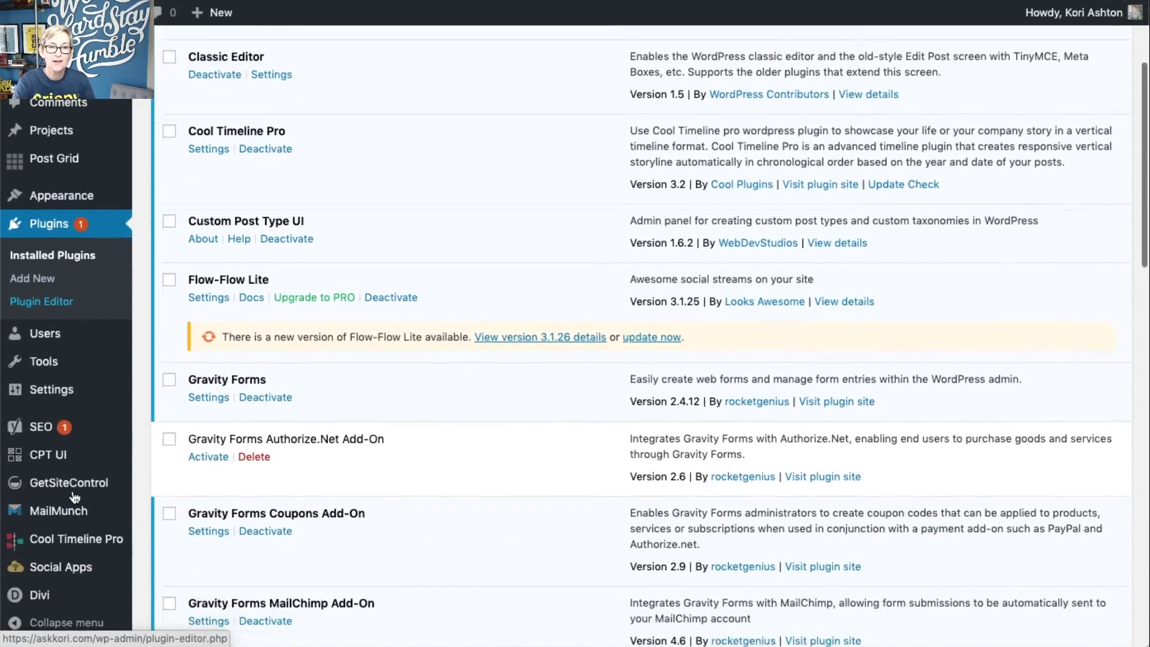
{"action": "scroll", "coordinate": [73, 495], "scroll_direction": "down", "scroll_amount": 1}
{"action": "mouse_move", "coordinate": [62, 460]}
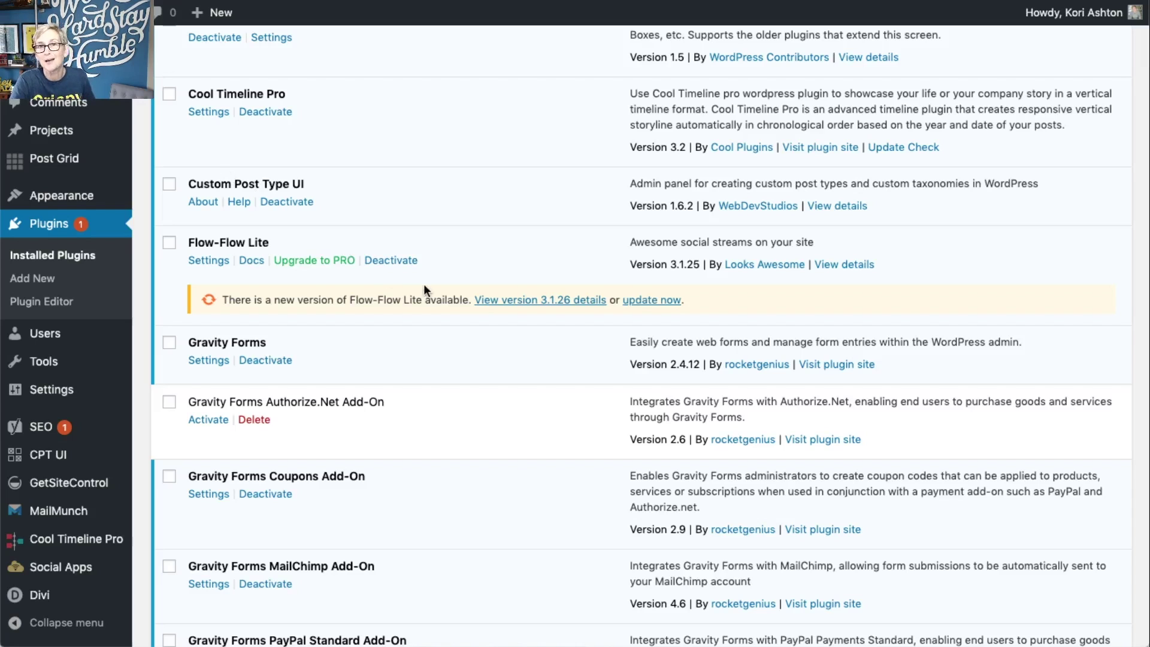
{"action": "mouse_move", "coordinate": [67, 458]}
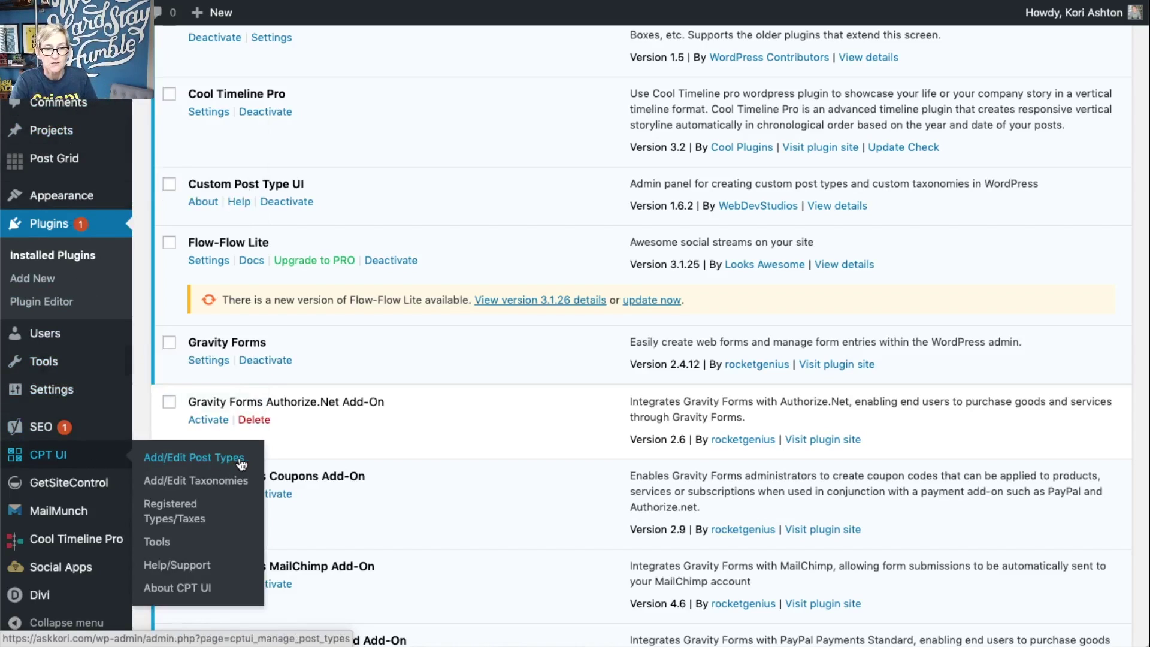
Start a new CPT UI post type with the slug all_doors.
{"action": "left_click", "coordinate": [241, 463]}
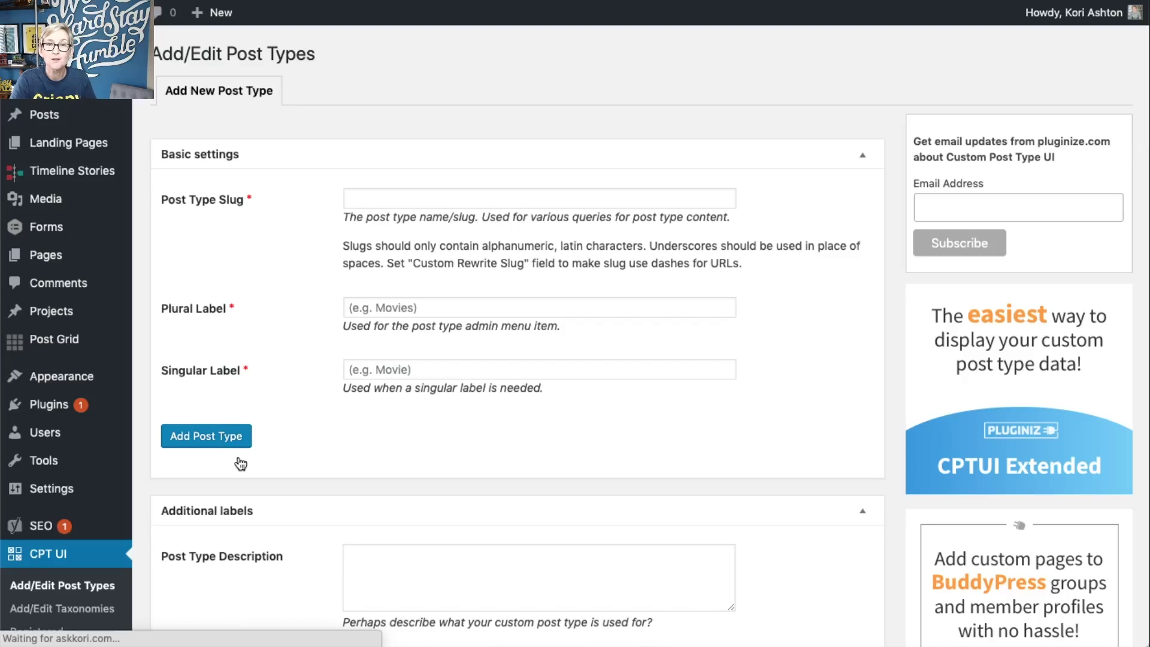
{"action": "left_click", "coordinate": [442, 200]}
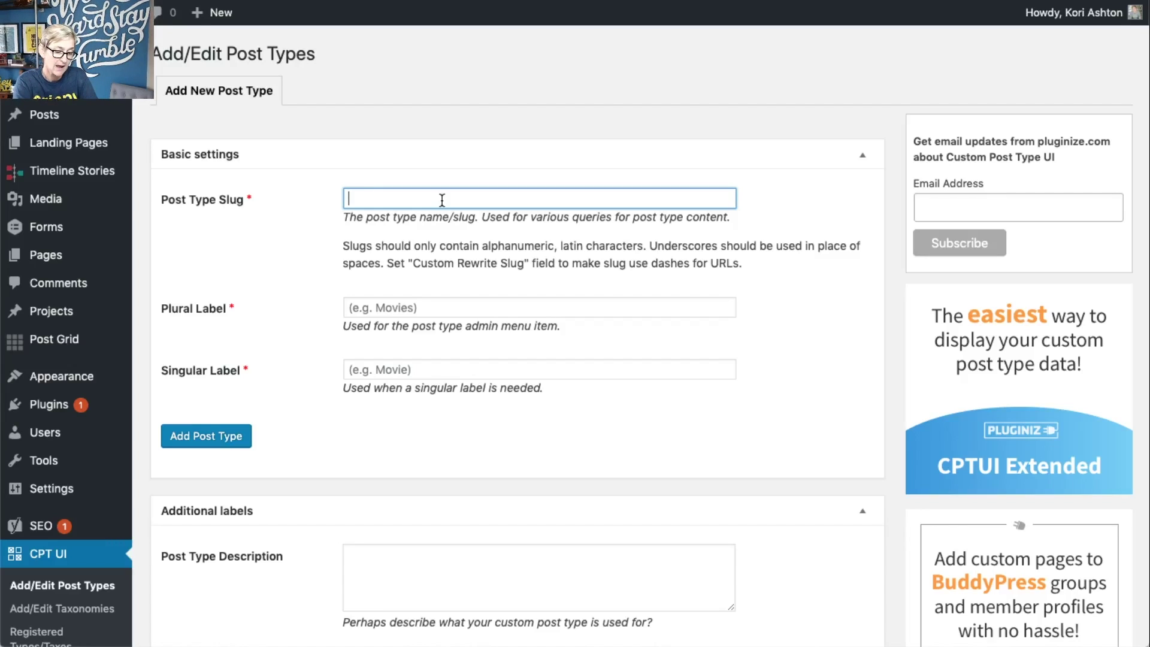
{"action": "type", "text": "a"}
{"action": "key", "text": "BackSpace"}
{"action": "type", "text": "al"}
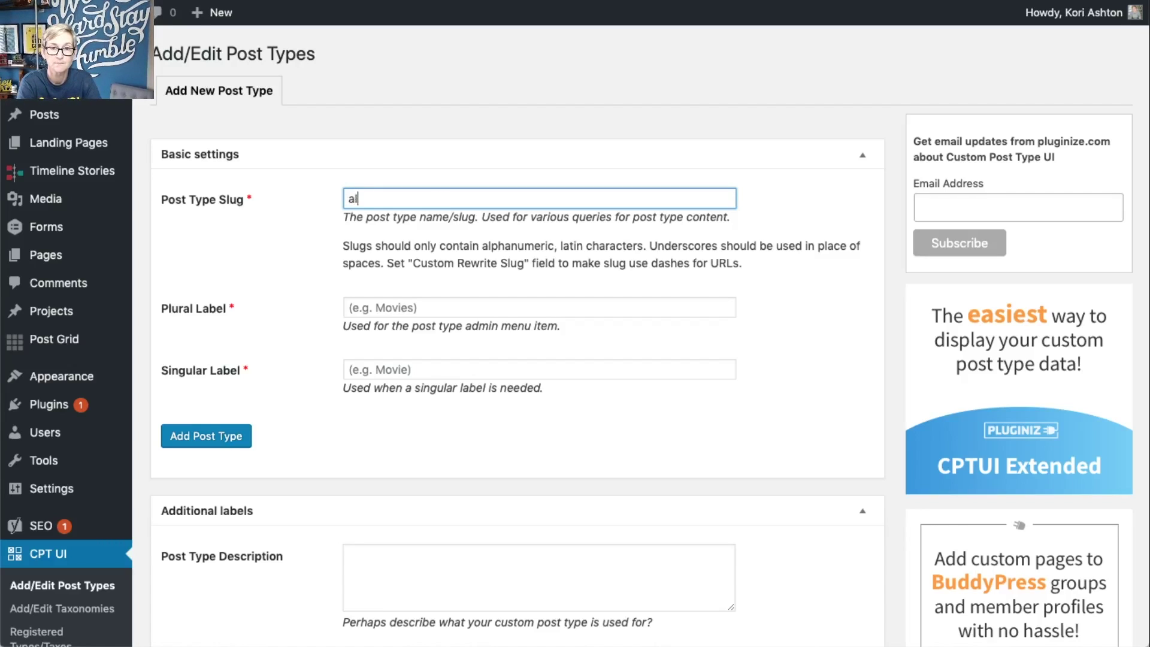
{"action": "key", "text": "BackSpace"}
{"action": "key", "text": "BackSpace"}
{"action": "type", "text": "all_door"}
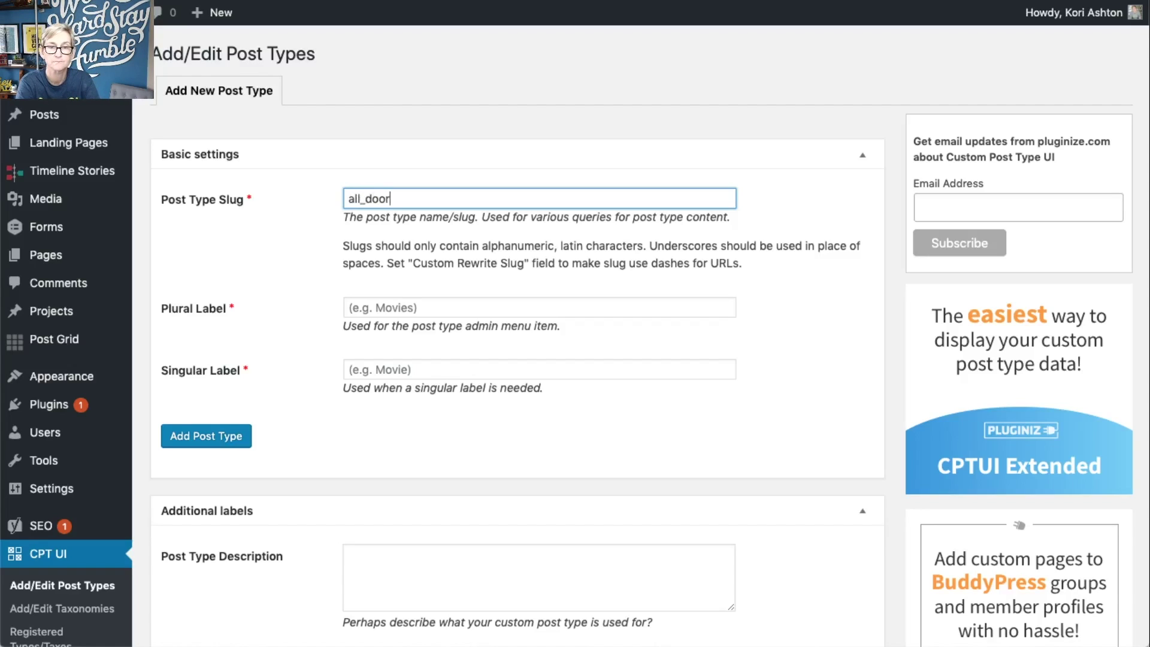
{"action": "type", "text": "s"}
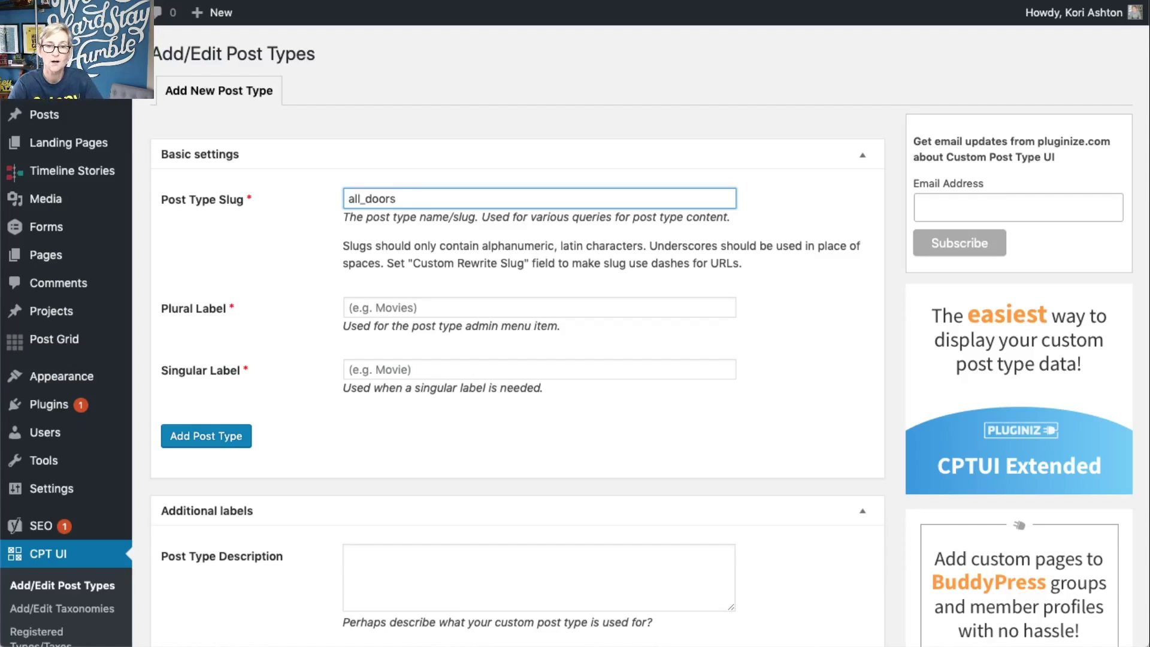
Enter Doors as the plural label and Door as the singular label.
{"action": "left_click", "coordinate": [427, 306]}
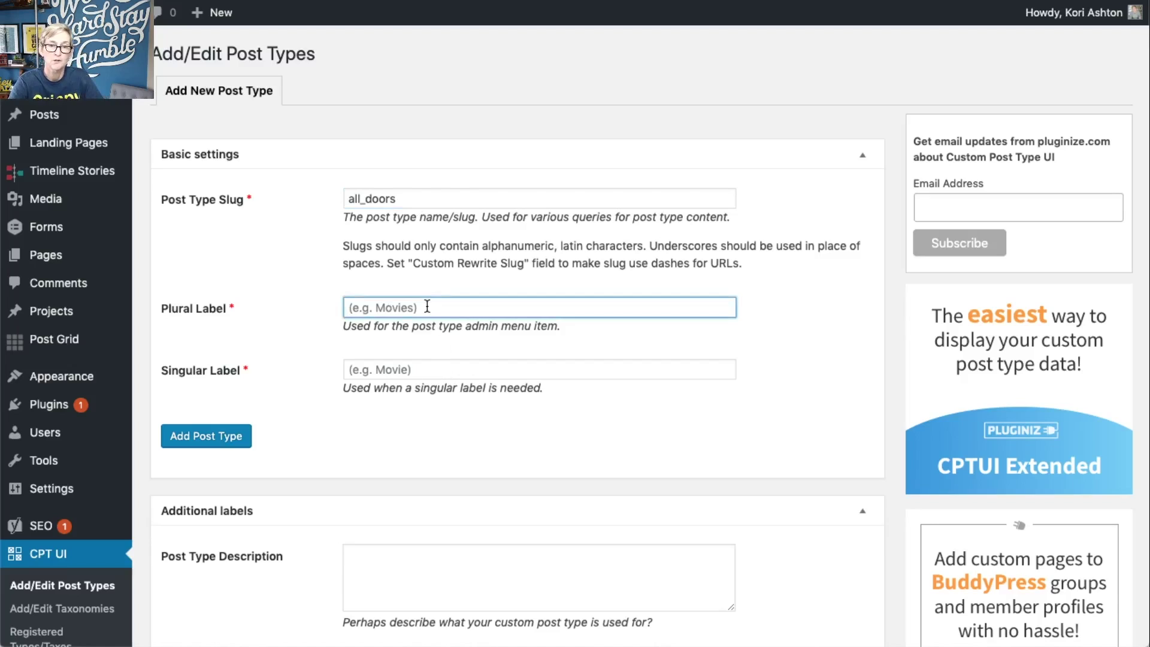
{"action": "type", "text": "Doors"}
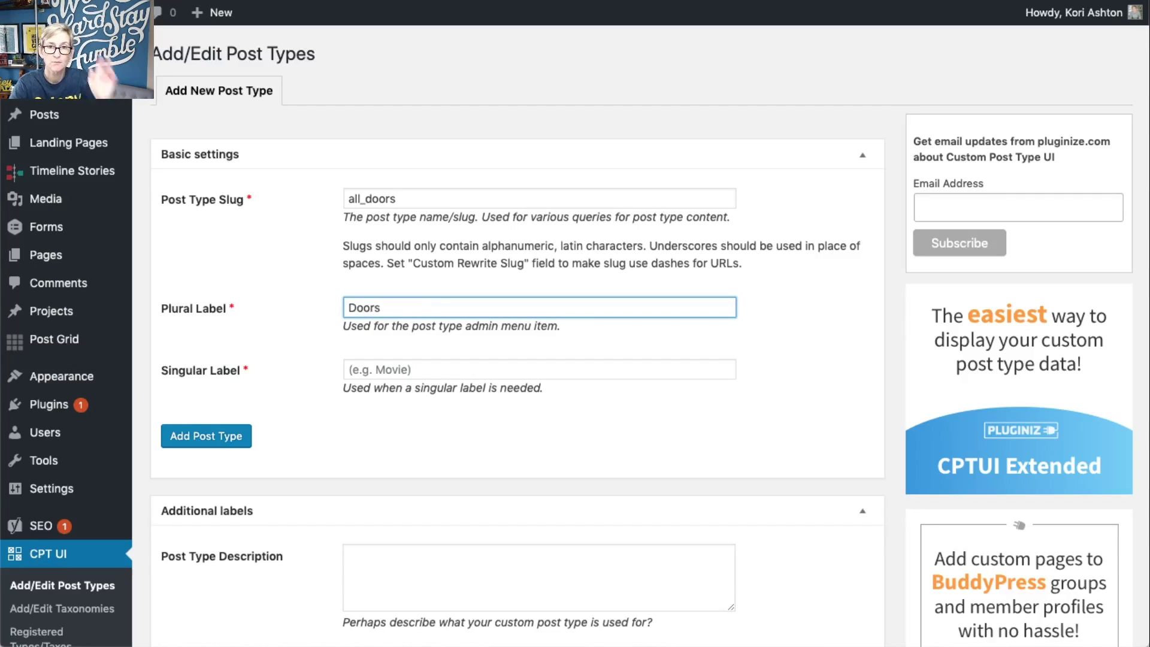
{"action": "left_click", "coordinate": [410, 367]}
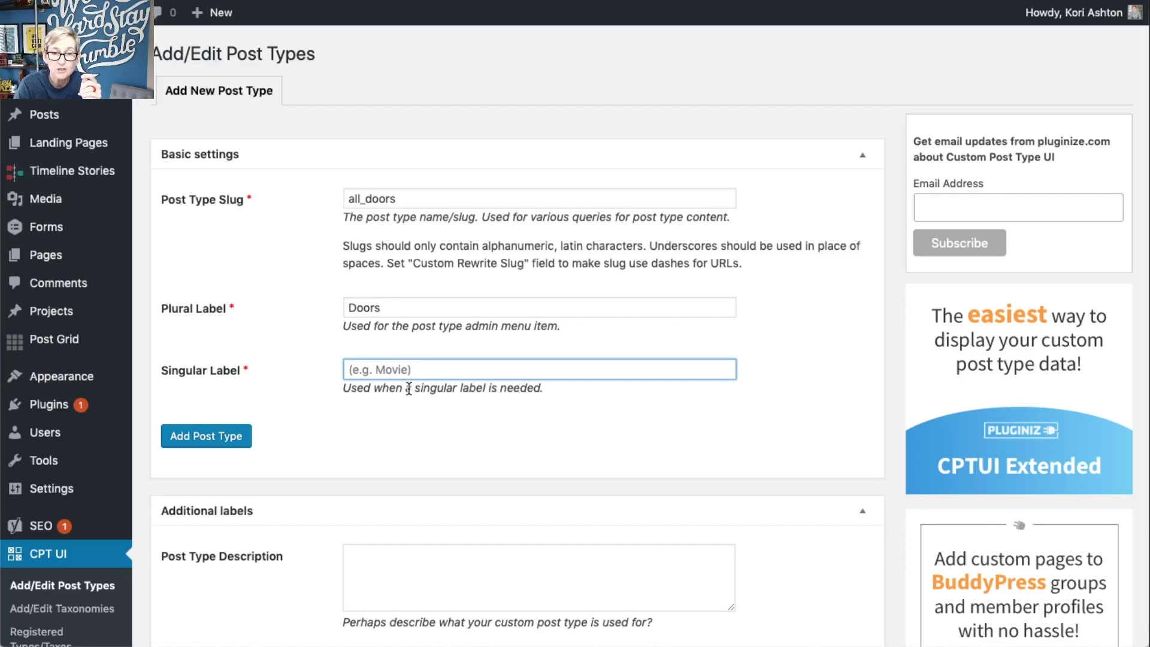
{"action": "triple_click", "coordinate": [409, 389]}
{"action": "left_click", "coordinate": [418, 393]}
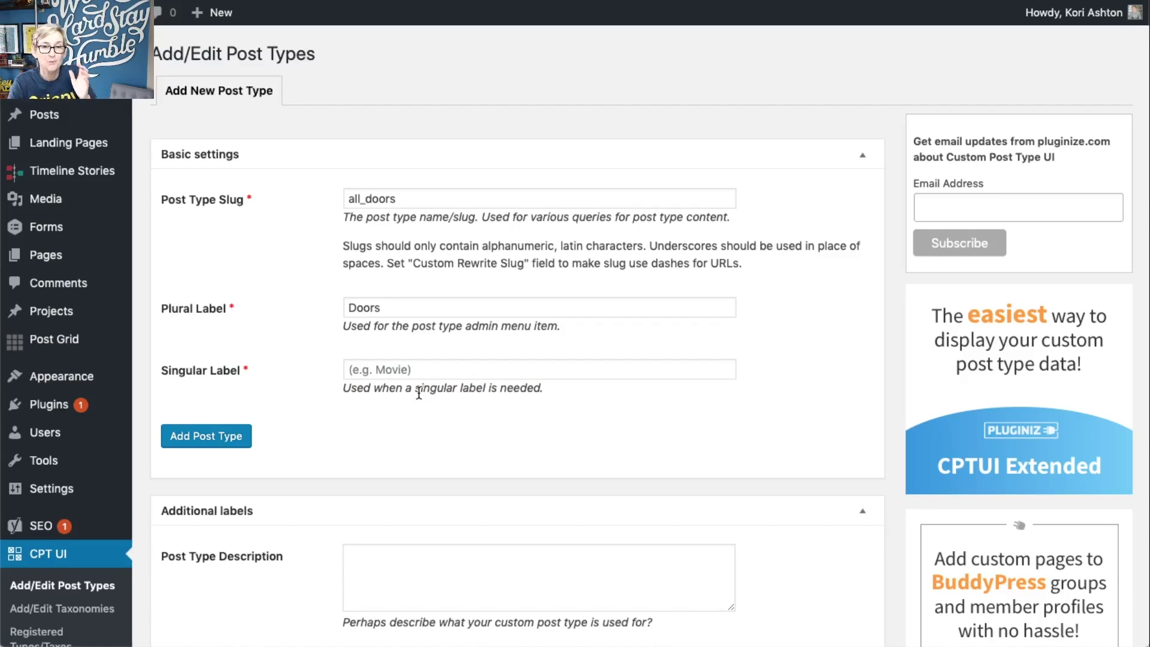
{"action": "left_click", "coordinate": [408, 369]}
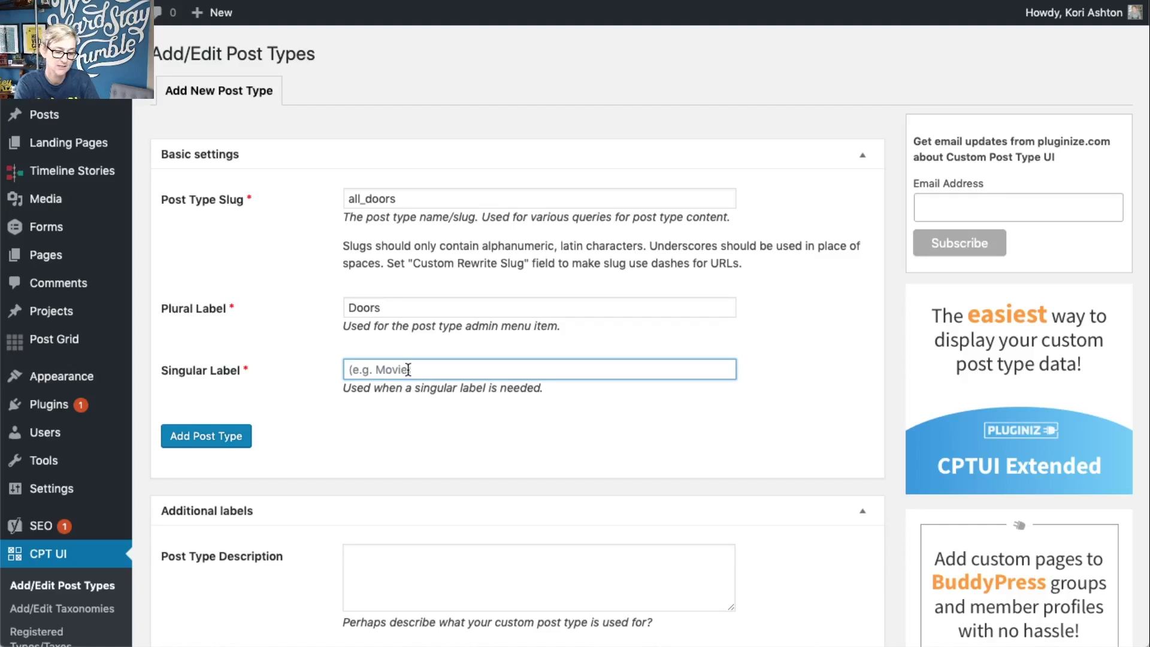
{"action": "type", "text": "Door"}
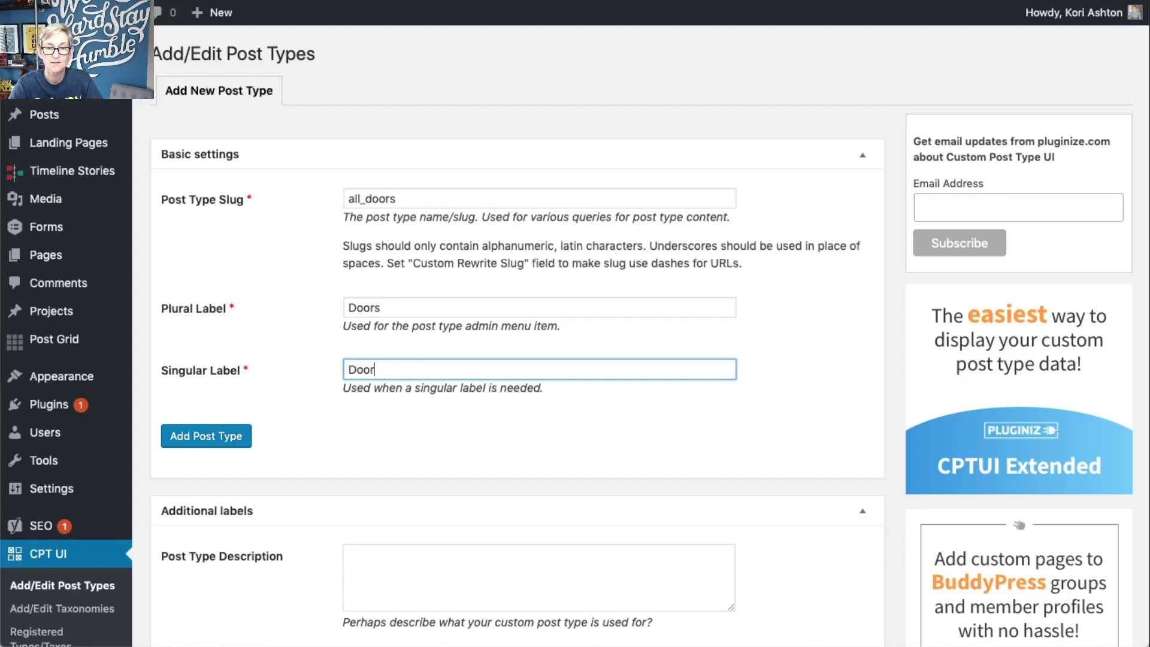
Add the description 'All doors in inventory' and the menu name All Doors.
{"action": "left_click", "coordinate": [449, 567]}
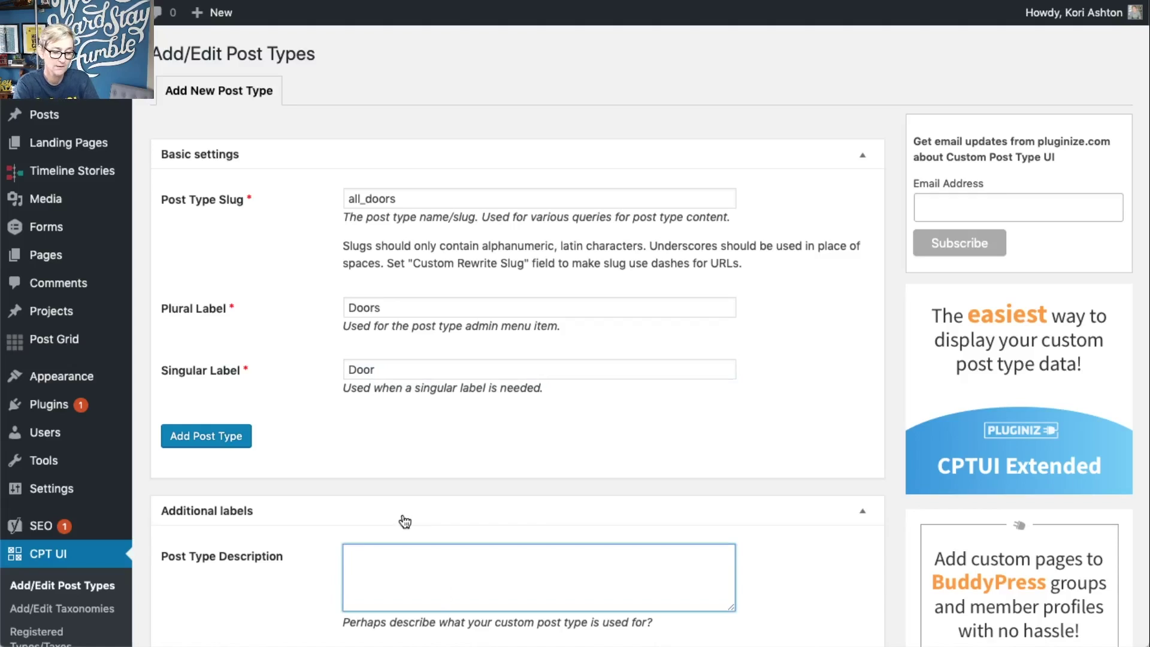
{"action": "type", "text": "All do"}
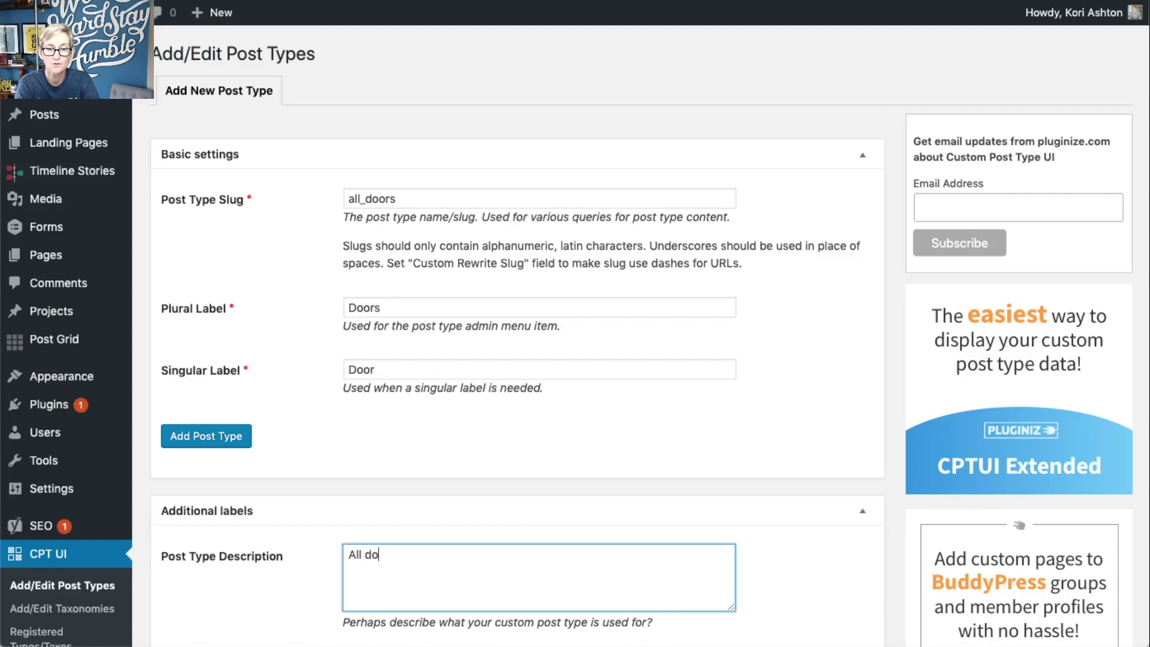
{"action": "type", "text": "ors in inventory"}
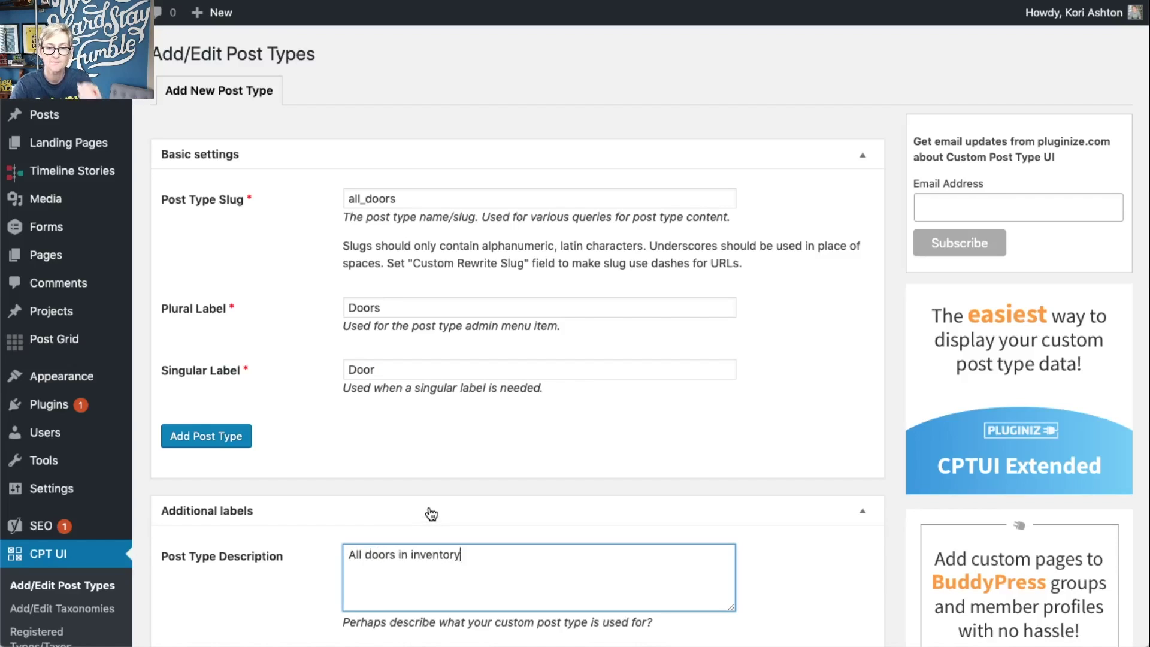
{"action": "scroll", "coordinate": [429, 512], "scroll_direction": "down", "scroll_amount": 3}
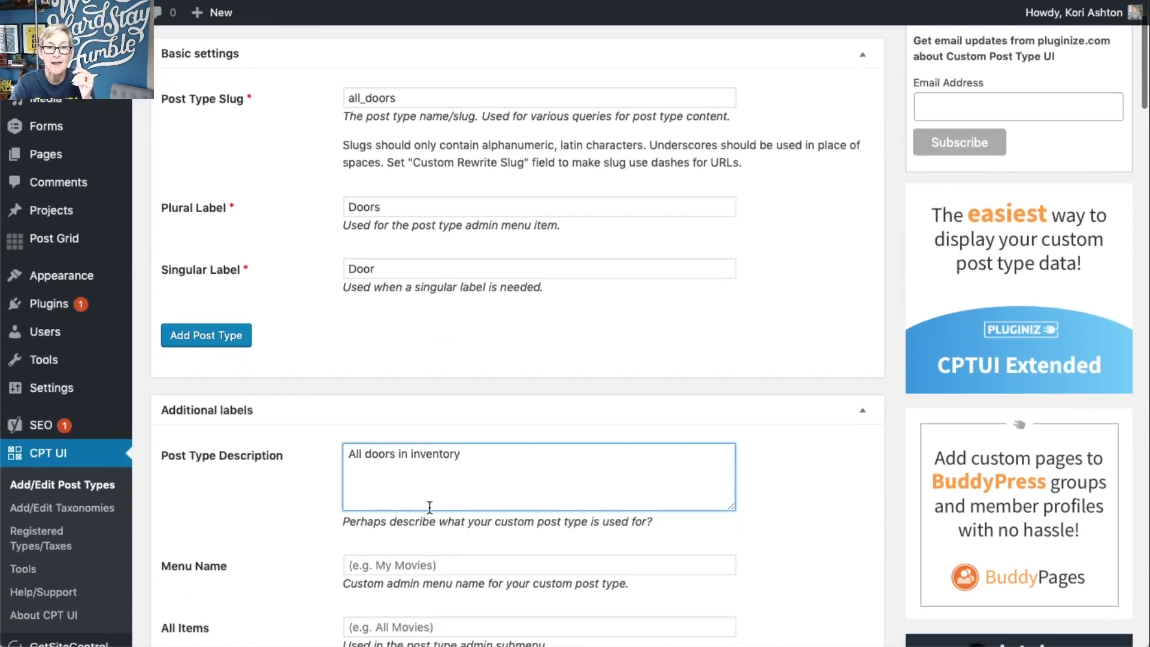
{"action": "scroll", "coordinate": [430, 507], "scroll_direction": "down", "scroll_amount": 2}
{"action": "scroll", "coordinate": [429, 507], "scroll_direction": "down", "scroll_amount": 2}
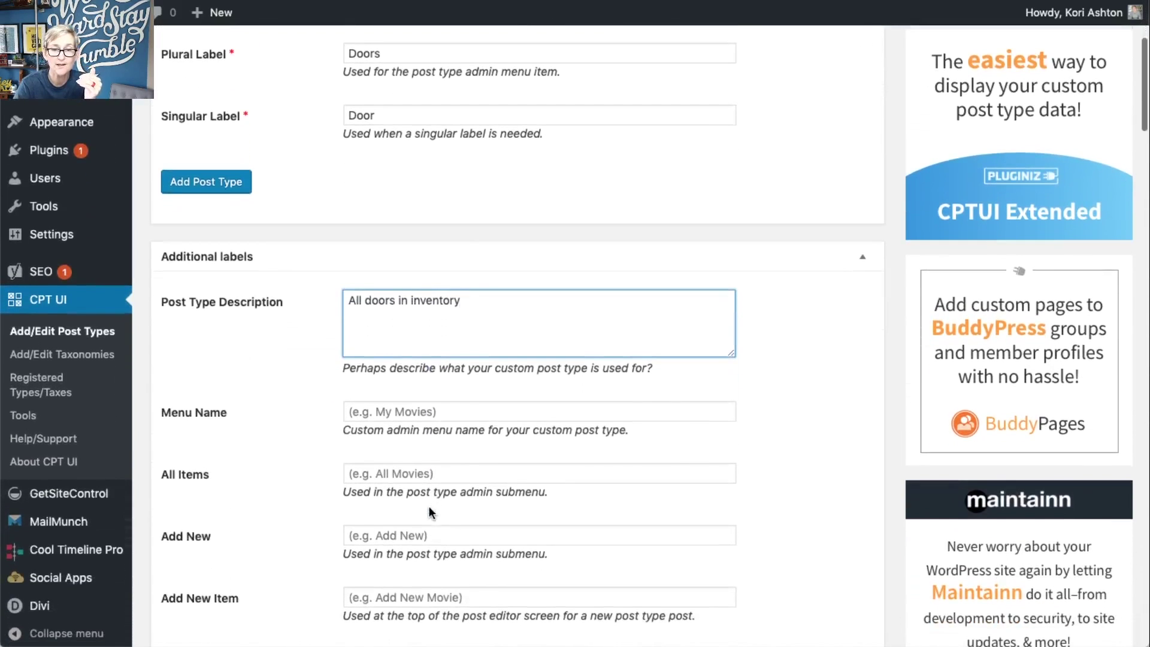
{"action": "left_click", "coordinate": [423, 409]}
{"action": "type", "text": "All "}
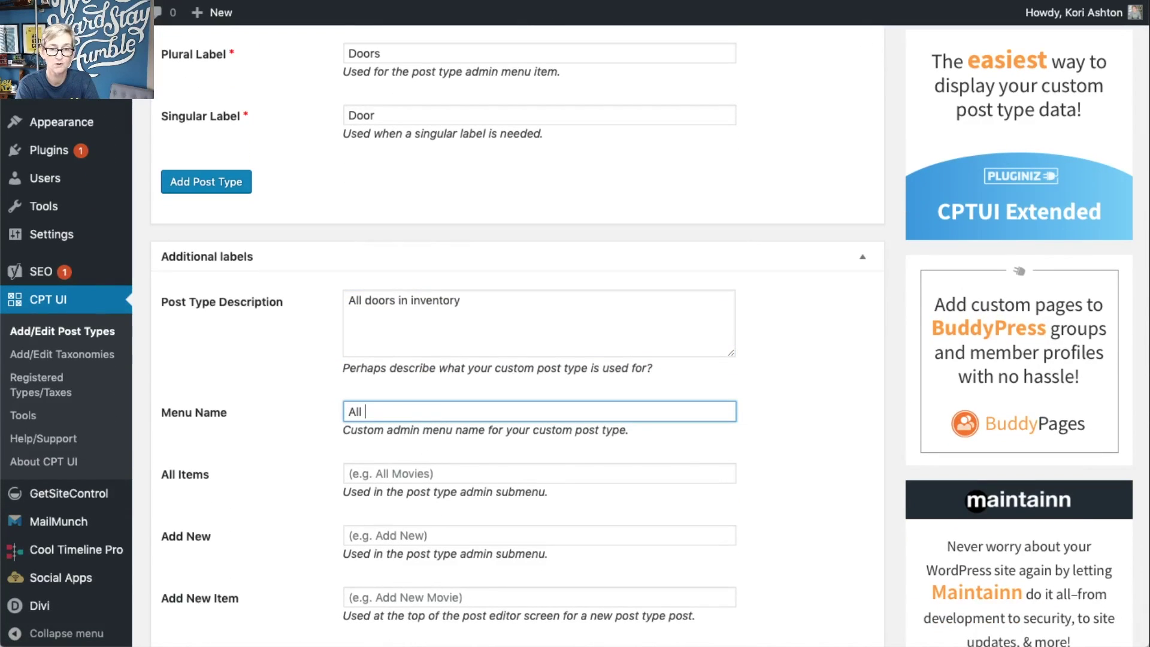
{"action": "type", "text": "Doors"}
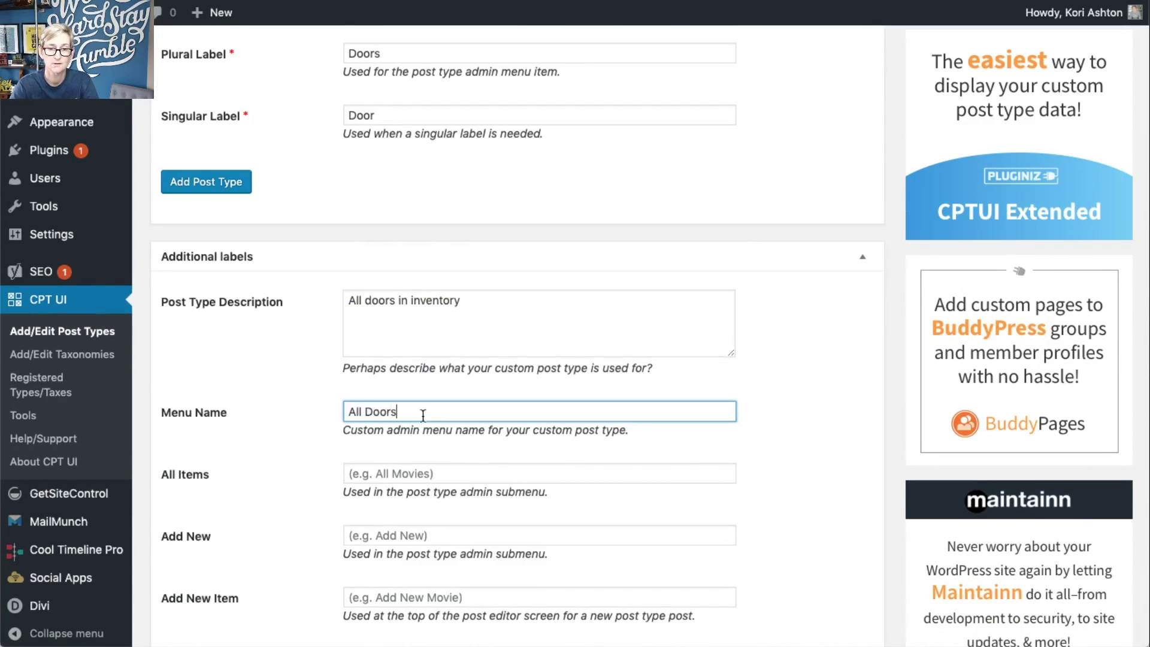
{"action": "left_click", "coordinate": [445, 474]}
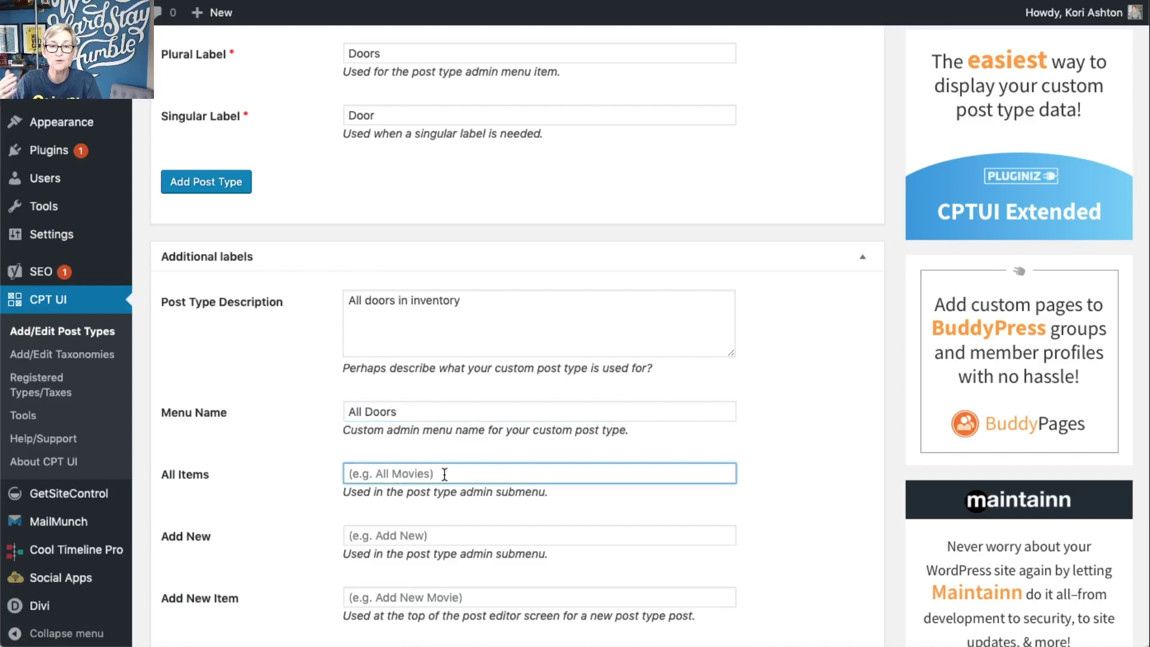
Scroll back up and highlight the plural label Doors.
{"action": "scroll", "coordinate": [445, 473], "scroll_direction": "down", "scroll_amount": 3}
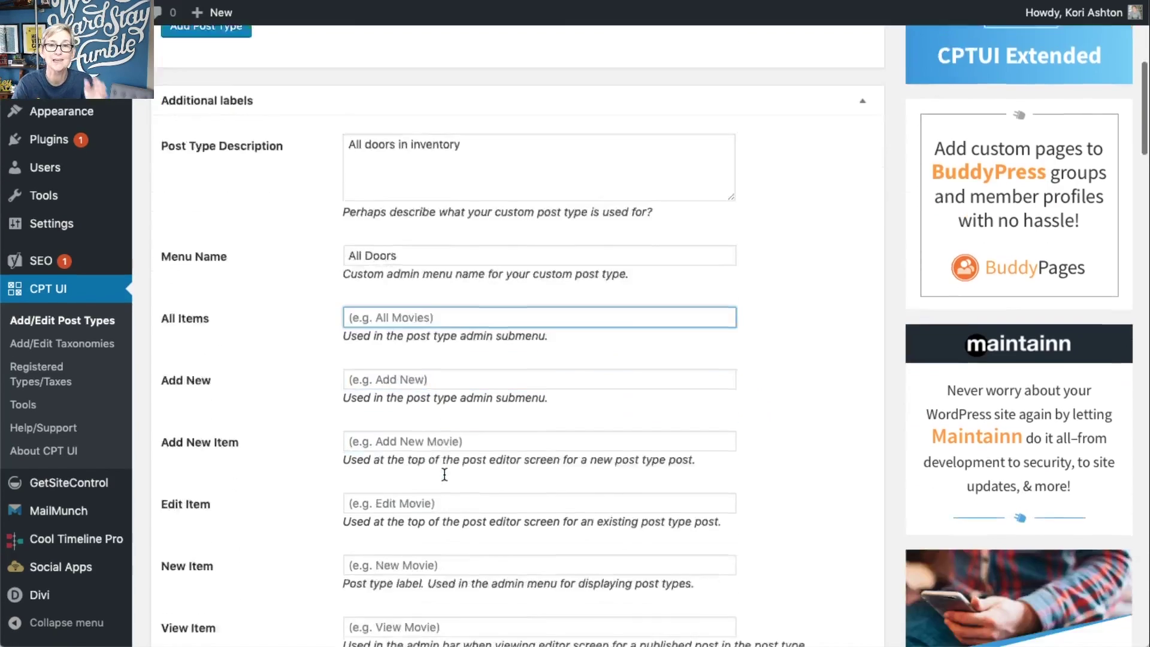
{"action": "scroll", "coordinate": [443, 474], "scroll_direction": "up", "scroll_amount": 5}
{"action": "scroll", "coordinate": [444, 473], "scroll_direction": "up", "scroll_amount": 2}
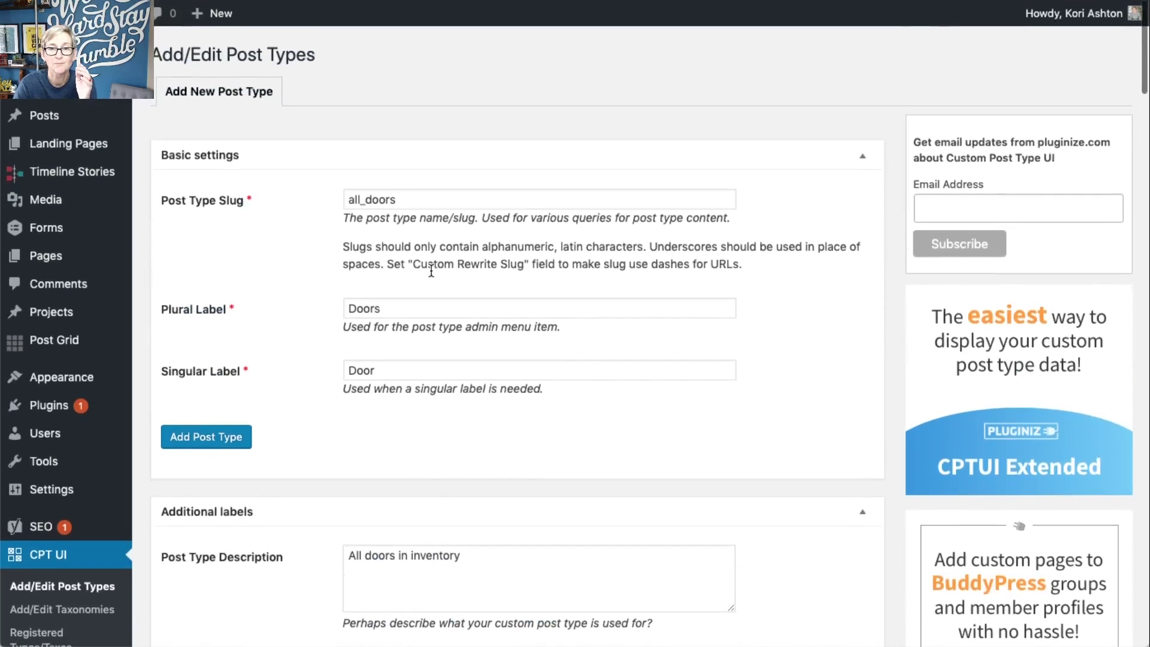
{"action": "double_click", "coordinate": [407, 309]}
Scroll through the additional labels to the Uploaded to this Item label.
{"action": "scroll", "coordinate": [390, 569], "scroll_direction": "down", "scroll_amount": 5}
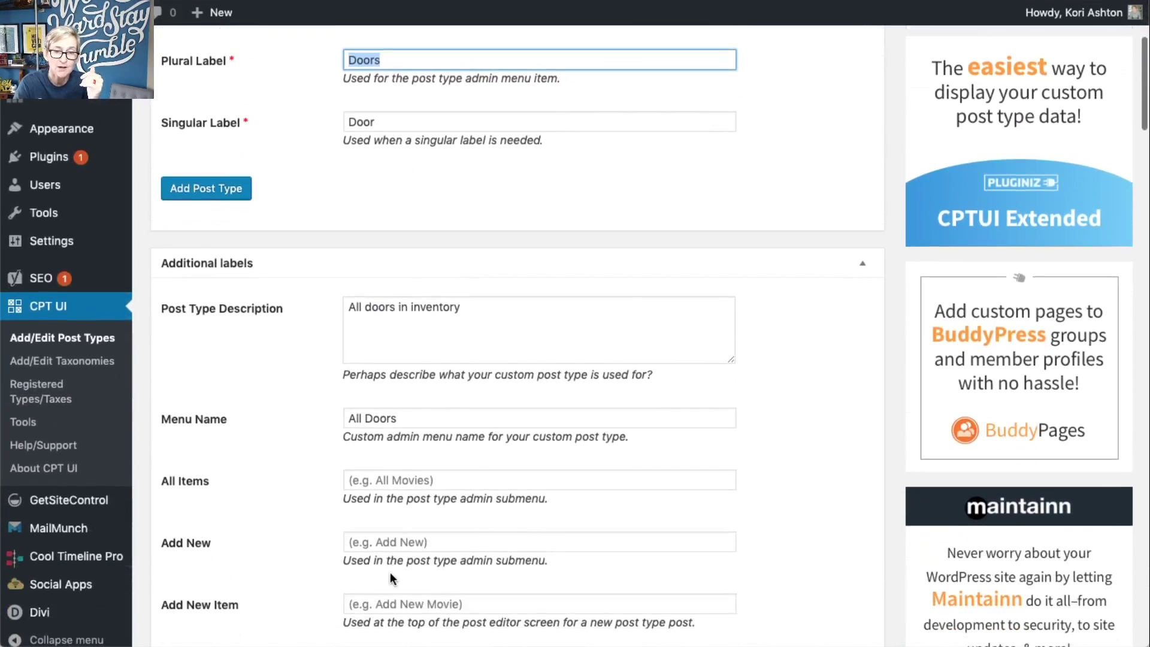
{"action": "scroll", "coordinate": [390, 572], "scroll_direction": "down", "scroll_amount": 2}
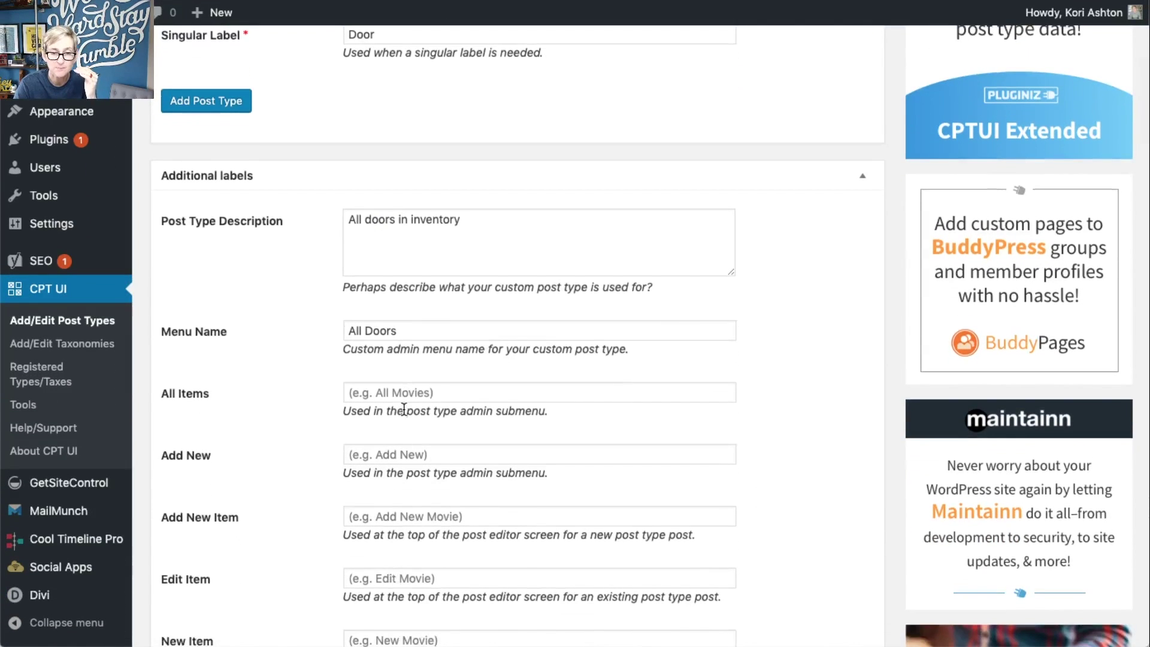
{"action": "scroll", "coordinate": [398, 443], "scroll_direction": "down", "scroll_amount": 3}
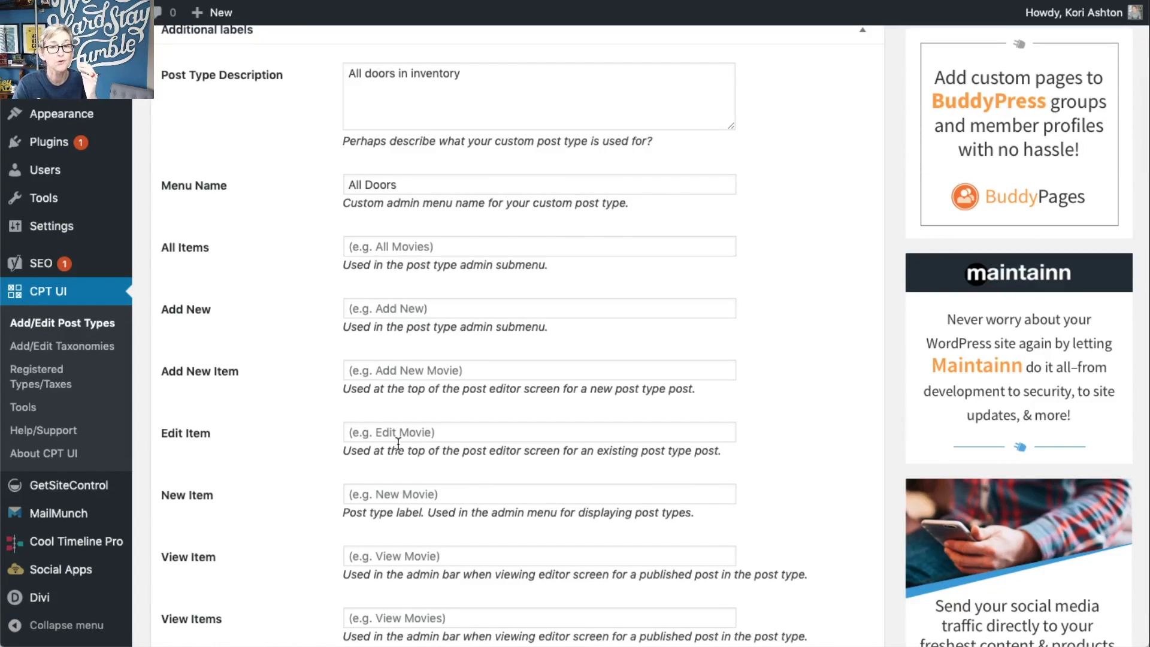
{"action": "scroll", "coordinate": [398, 444], "scroll_direction": "down", "scroll_amount": 1}
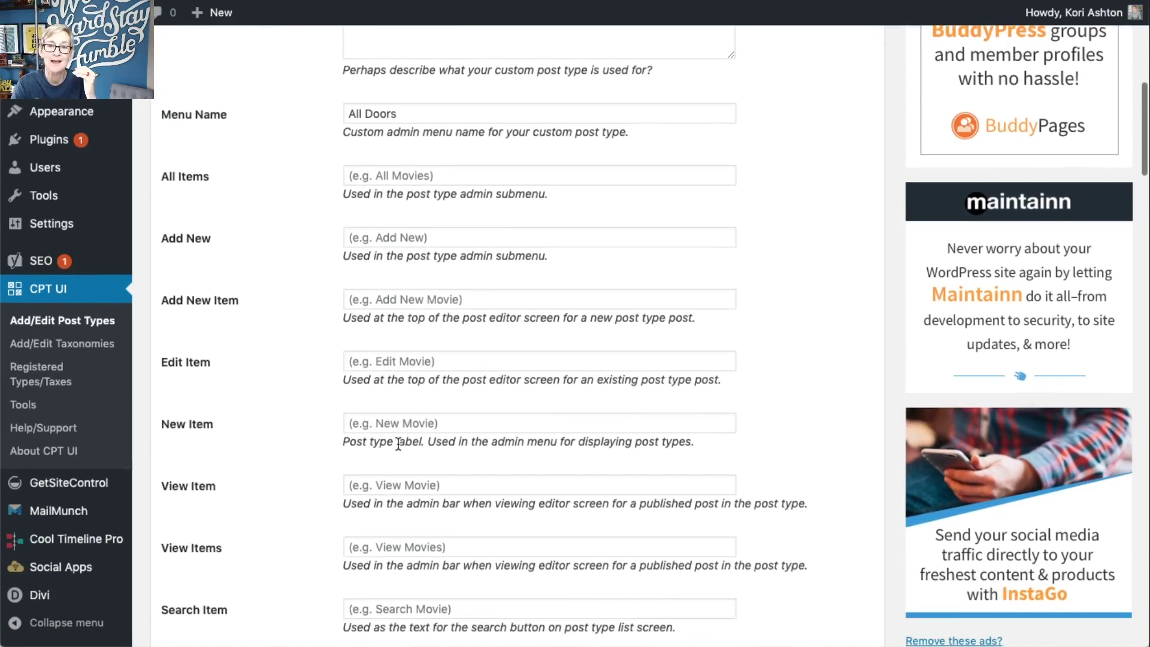
{"action": "scroll", "coordinate": [398, 445], "scroll_direction": "down", "scroll_amount": 1}
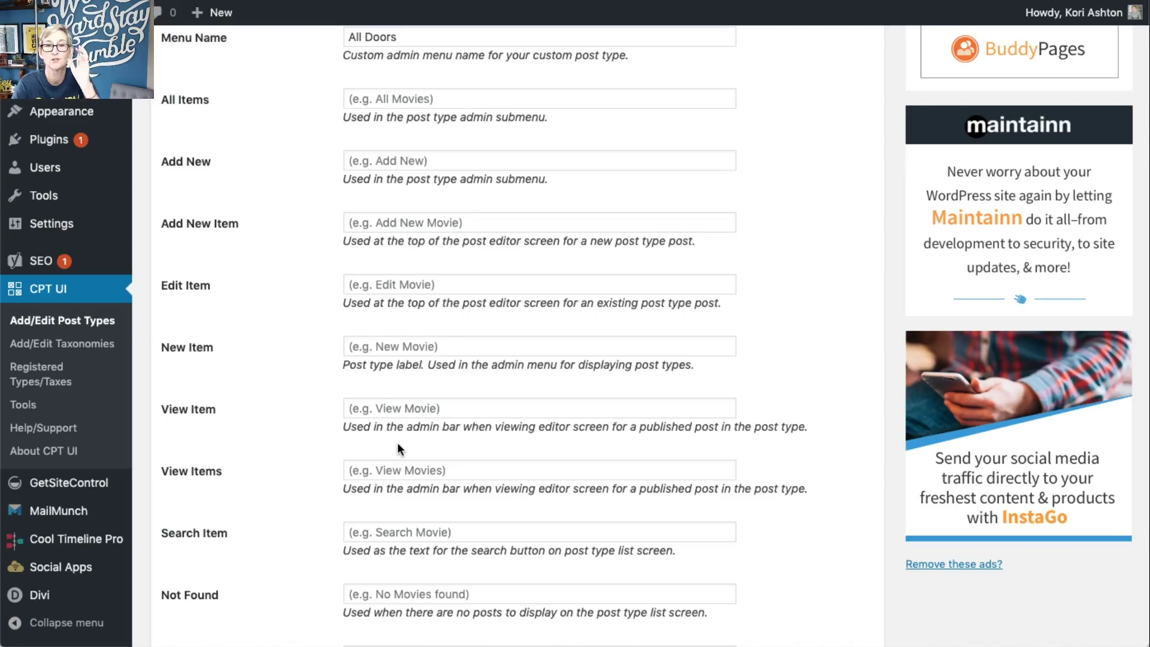
{"action": "scroll", "coordinate": [397, 446], "scroll_direction": "down", "scroll_amount": 4}
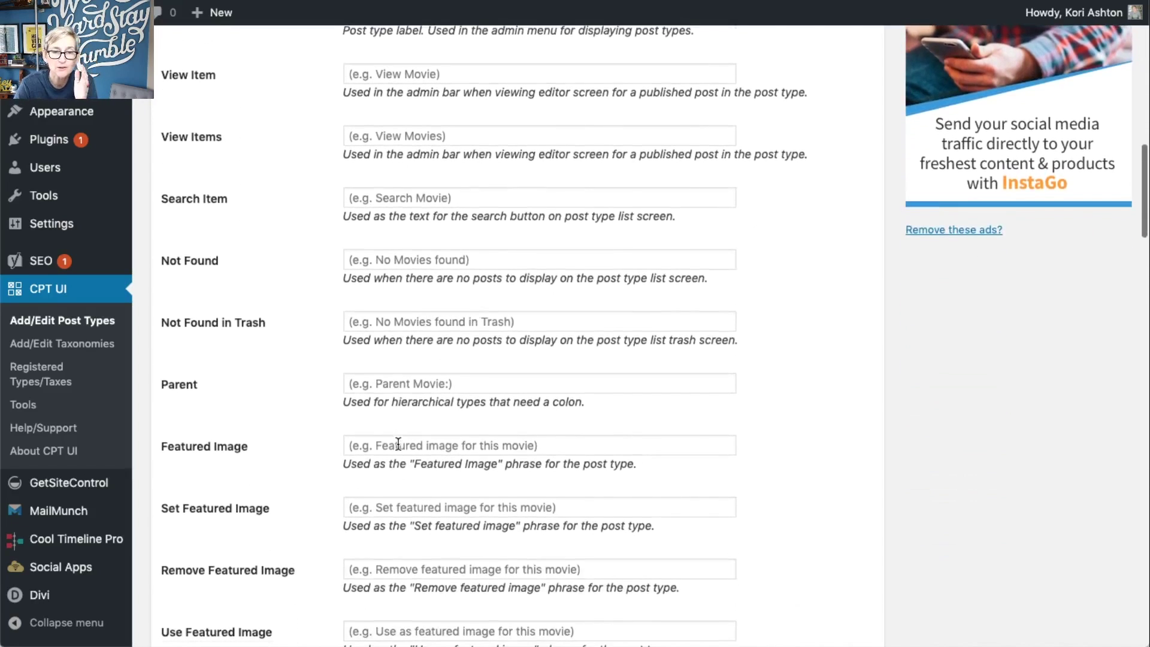
{"action": "scroll", "coordinate": [398, 444], "scroll_direction": "down", "scroll_amount": 5}
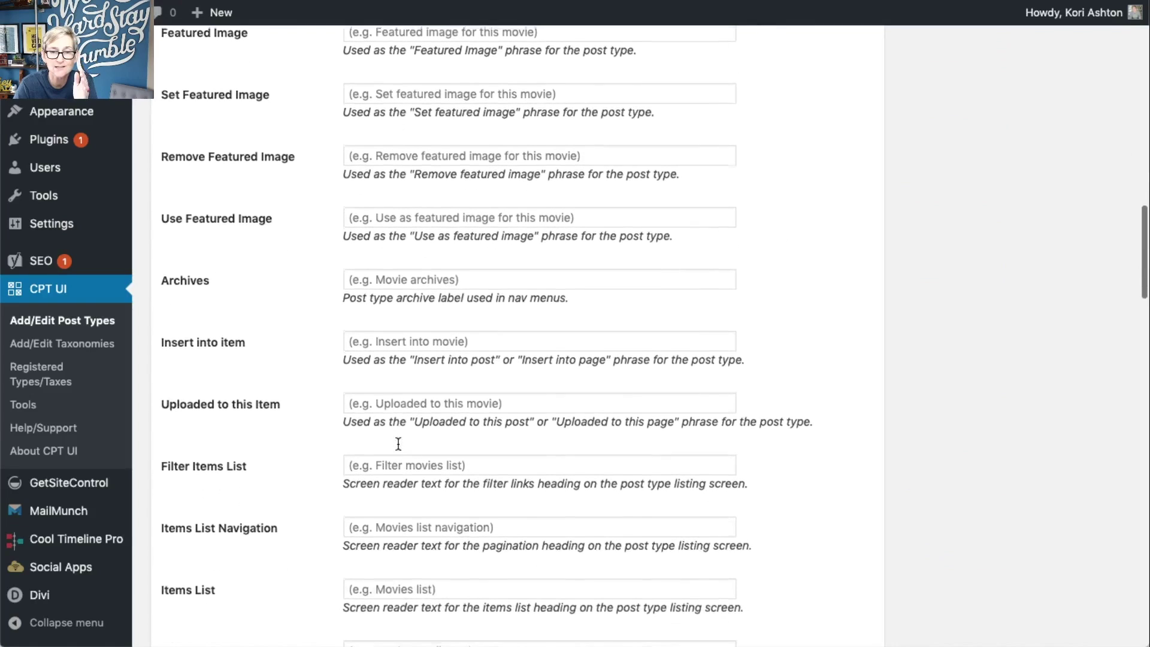
{"action": "left_click", "coordinate": [407, 401]}
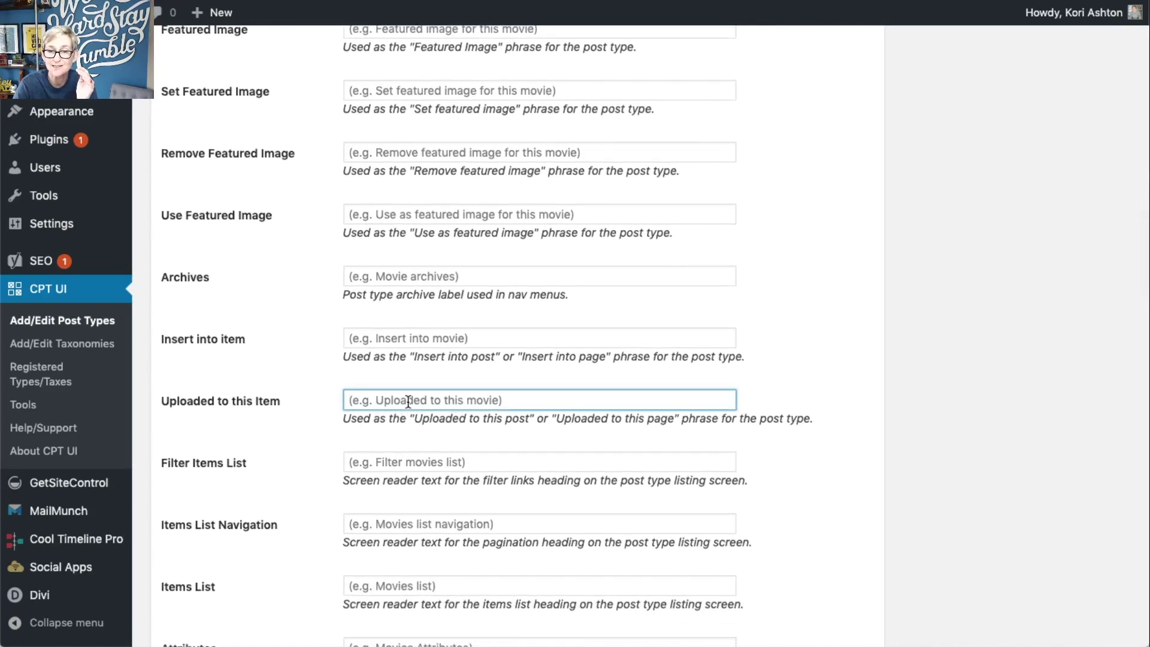
{"action": "scroll", "coordinate": [408, 400], "scroll_direction": "down", "scroll_amount": 5}
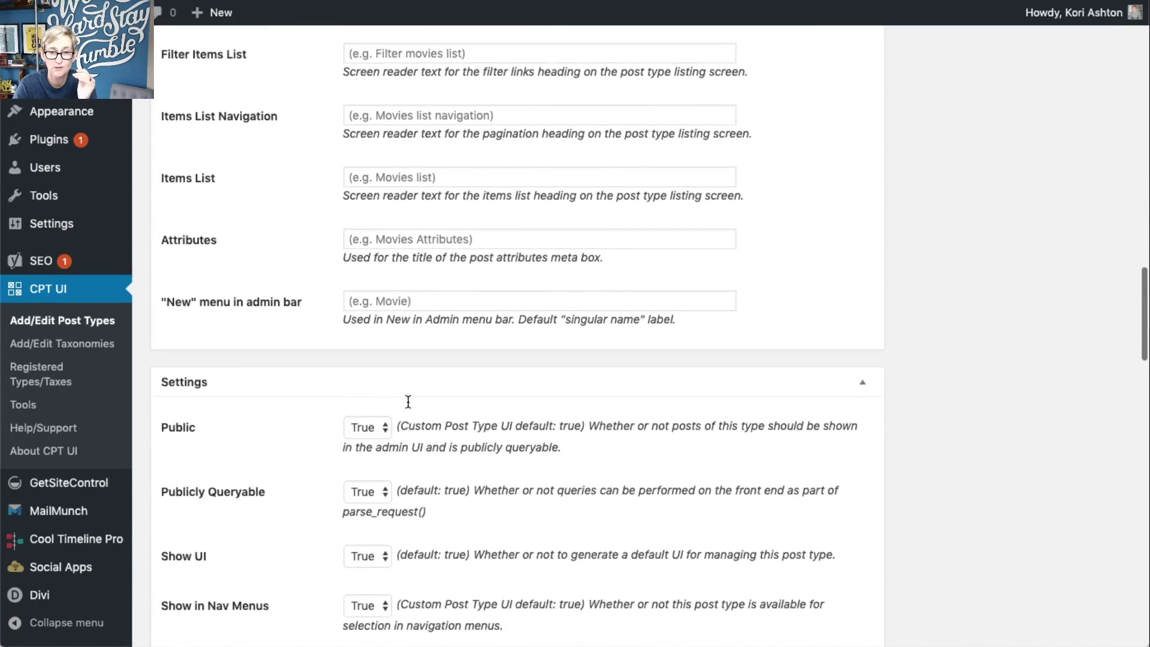
Set the Has Archive dropdown to True in the all_doors settings.
{"action": "scroll", "coordinate": [408, 401], "scroll_direction": "down", "scroll_amount": 1}
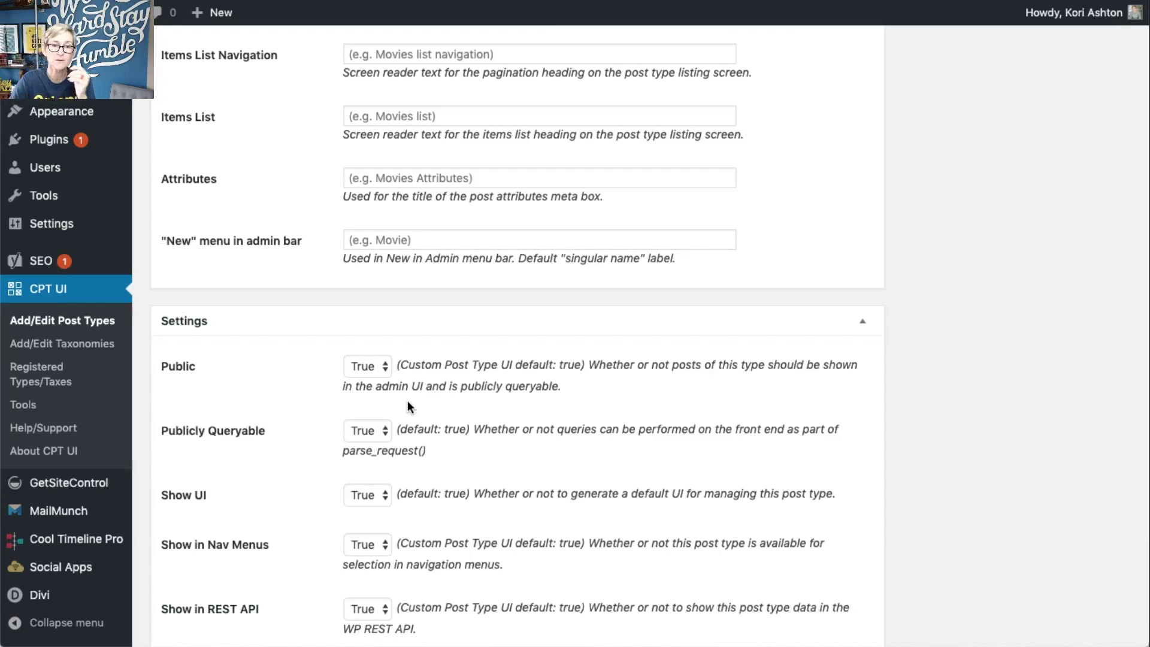
{"action": "scroll", "coordinate": [407, 401], "scroll_direction": "down", "scroll_amount": 4}
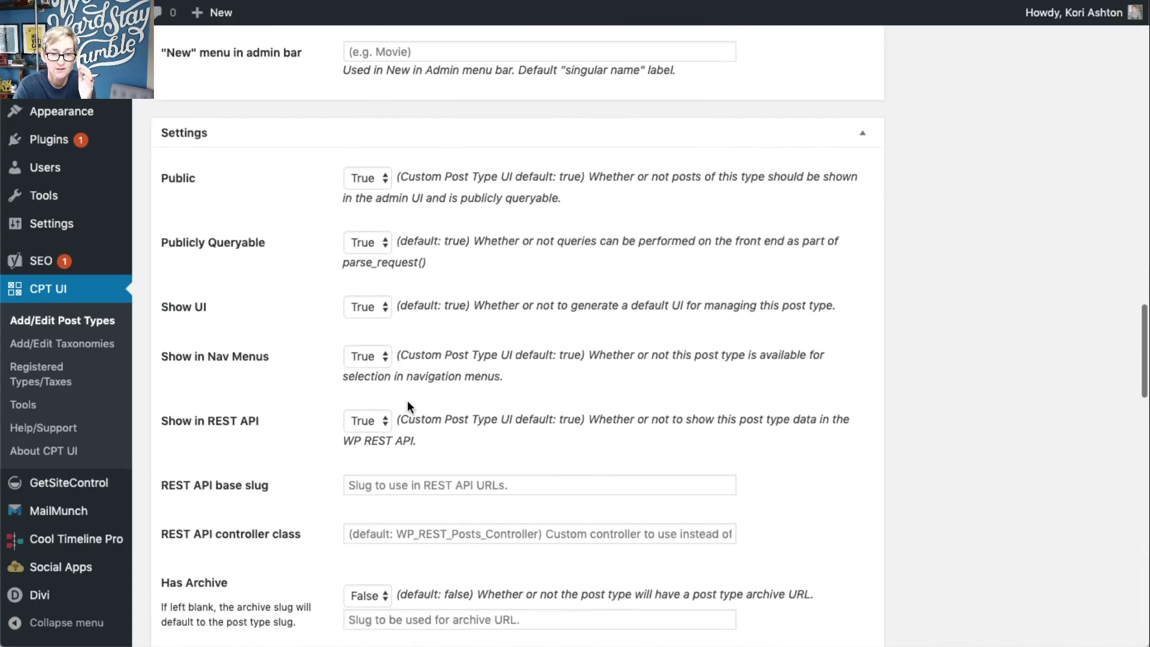
{"action": "scroll", "coordinate": [407, 405], "scroll_direction": "down", "scroll_amount": 3}
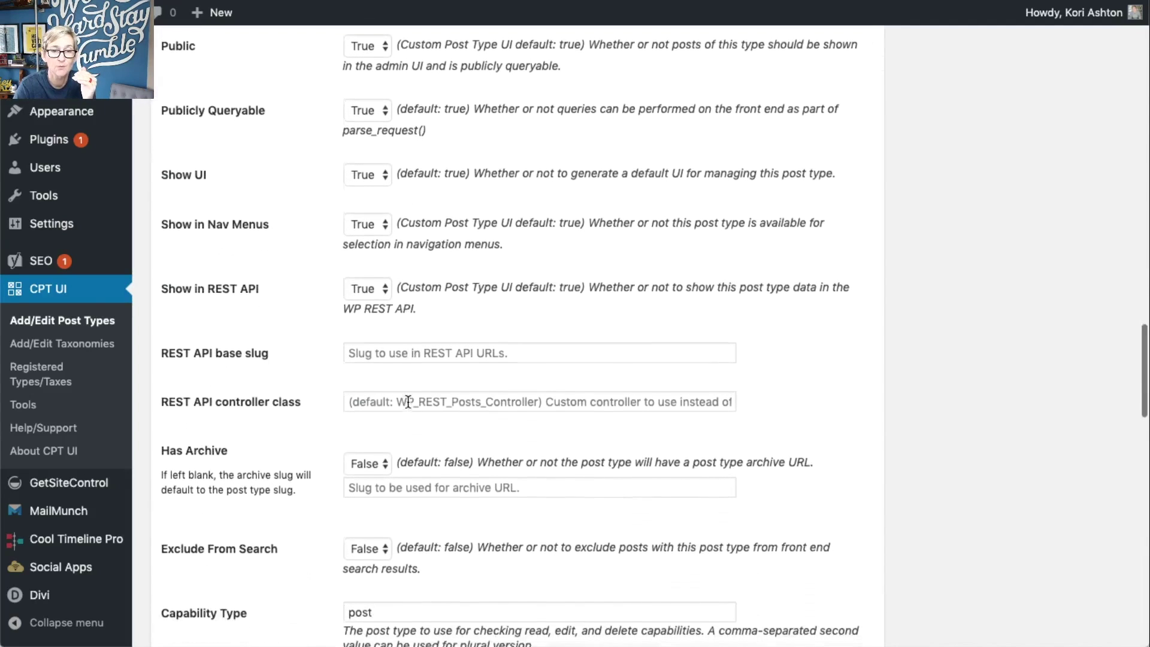
{"action": "scroll", "coordinate": [407, 400], "scroll_direction": "down", "scroll_amount": 1}
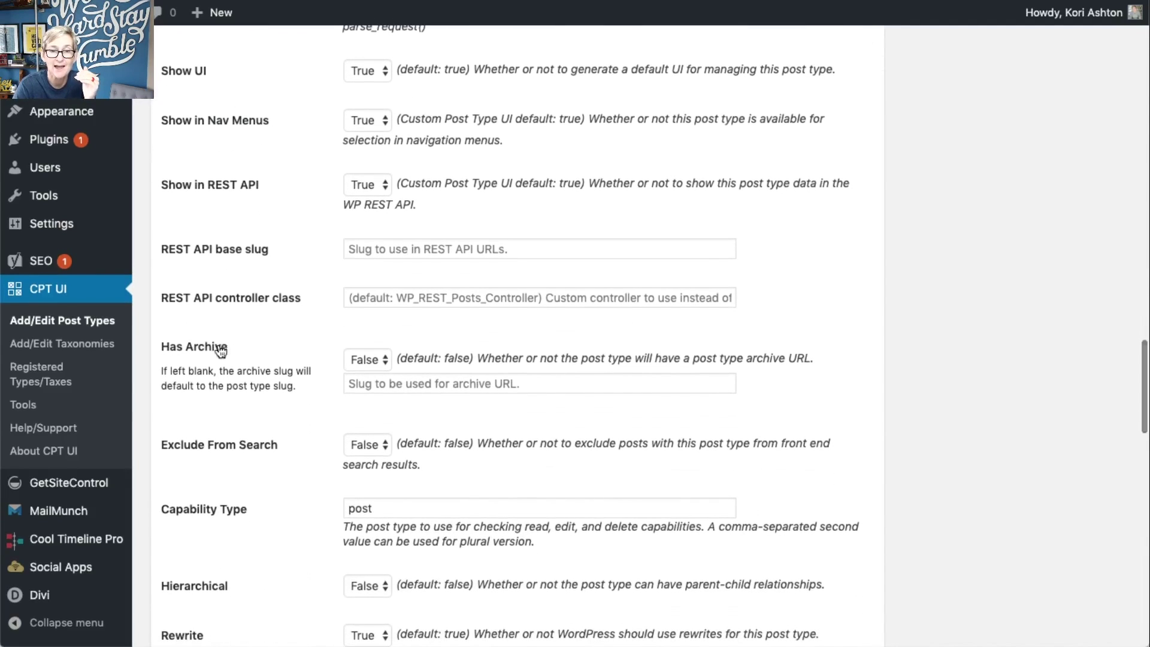
{"action": "left_click", "coordinate": [375, 361]}
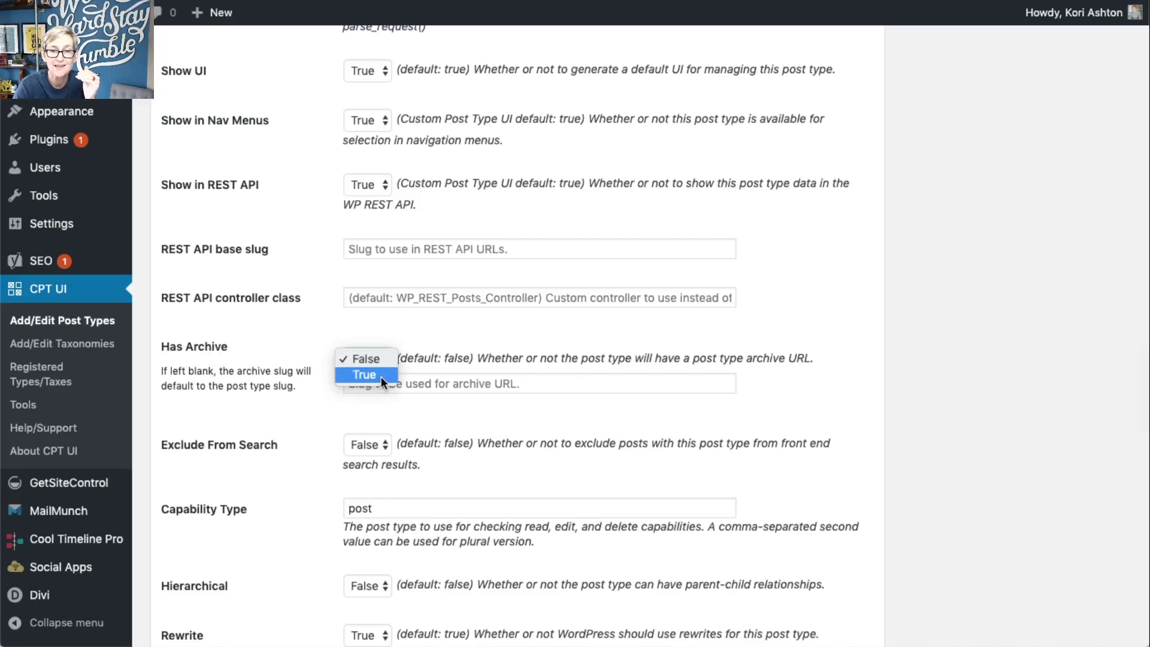
{"action": "key", "text": "Escape"}
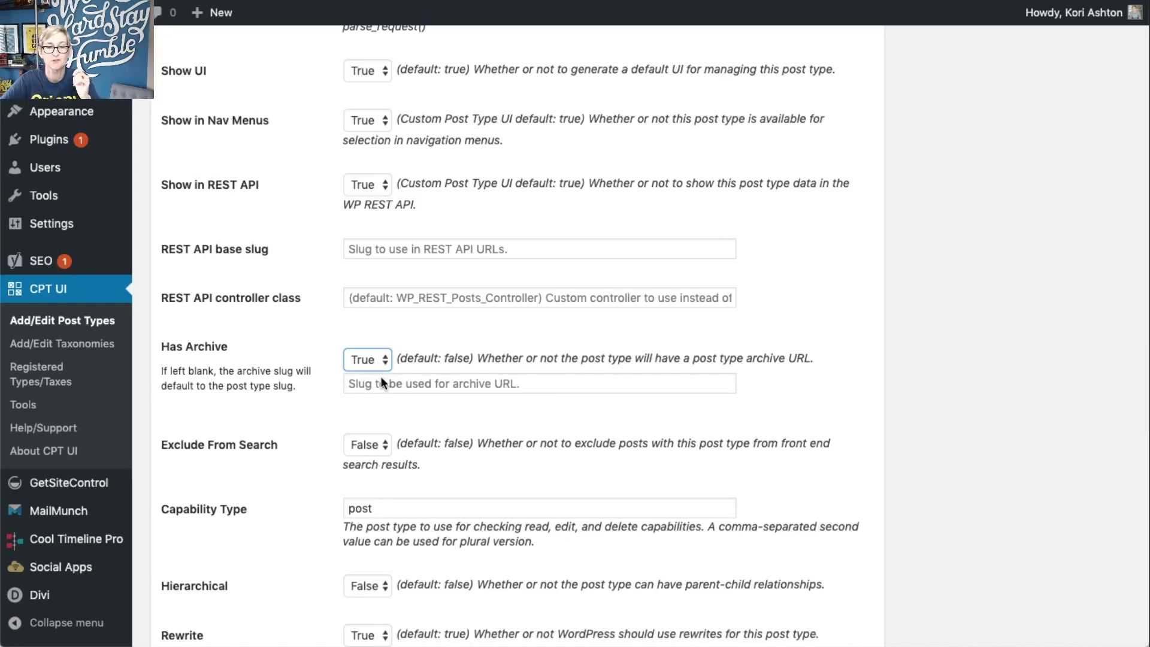
Tick Categories (WP Core) under Built-in Taxonomies for all_doors.
{"action": "scroll", "coordinate": [381, 376], "scroll_direction": "down", "scroll_amount": 10}
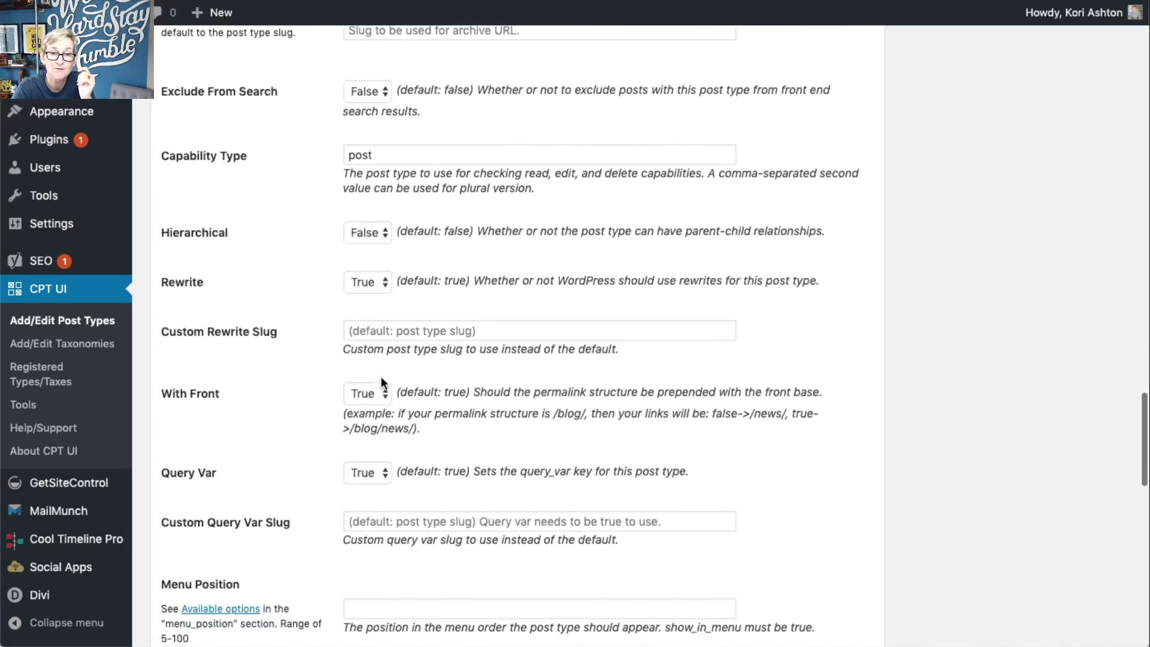
{"action": "scroll", "coordinate": [380, 377], "scroll_direction": "down", "scroll_amount": 6}
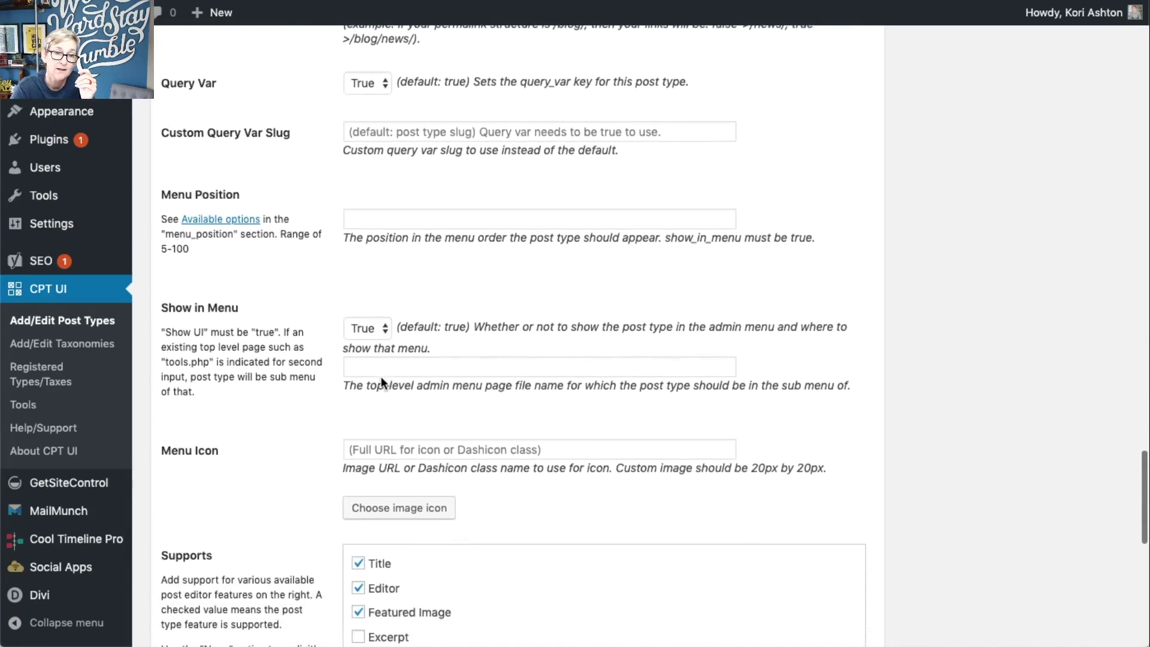
{"action": "scroll", "coordinate": [381, 376], "scroll_direction": "down", "scroll_amount": 5}
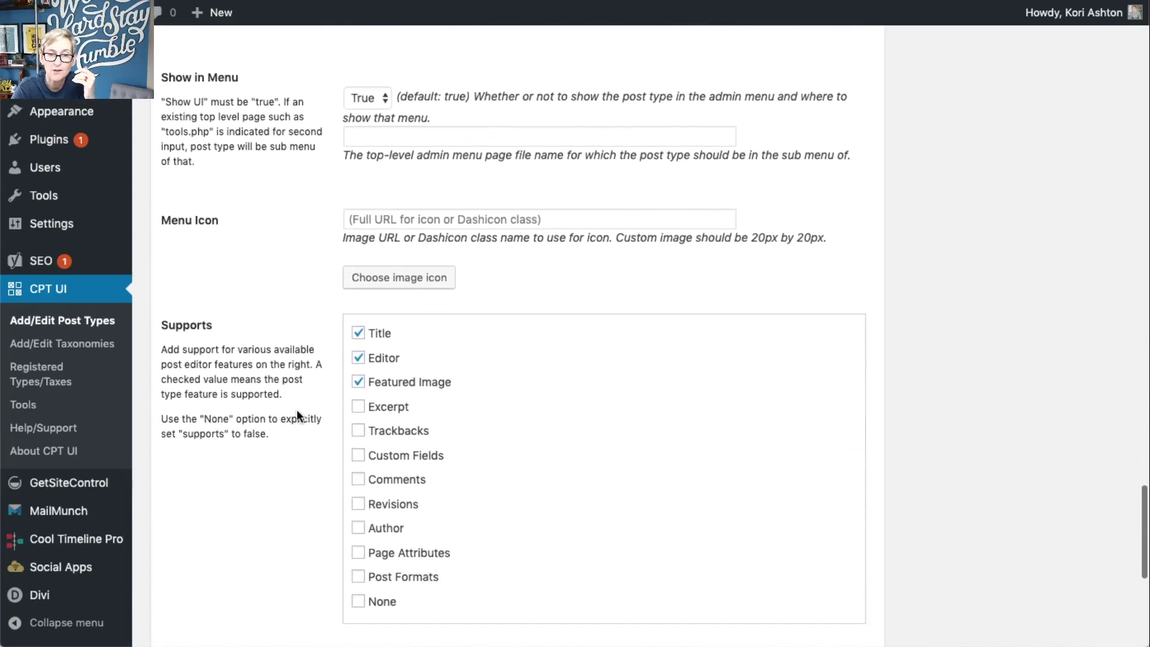
{"action": "scroll", "coordinate": [297, 413], "scroll_direction": "down", "scroll_amount": 8}
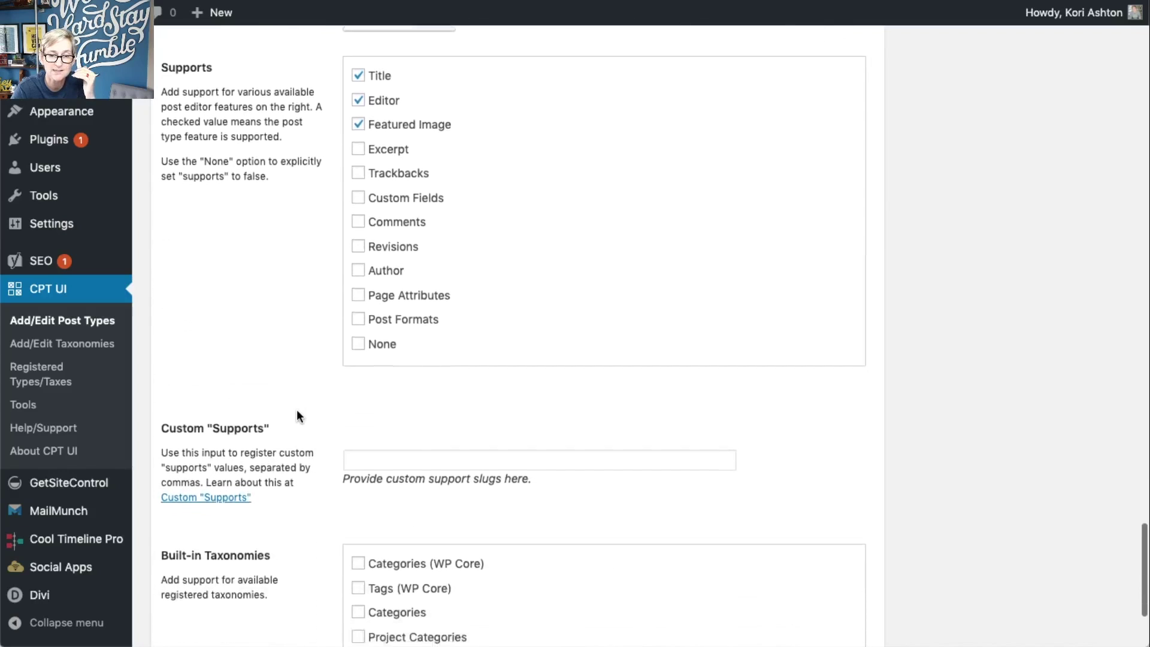
{"action": "scroll", "coordinate": [297, 412], "scroll_direction": "down", "scroll_amount": 1}
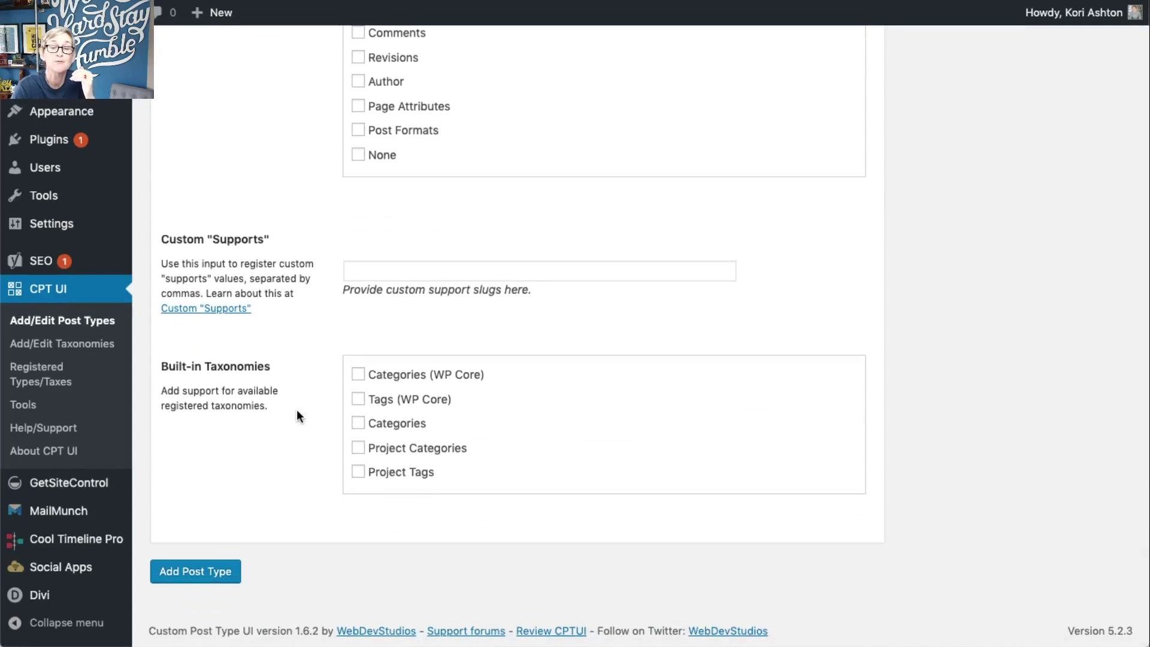
{"action": "left_click", "coordinate": [389, 378]}
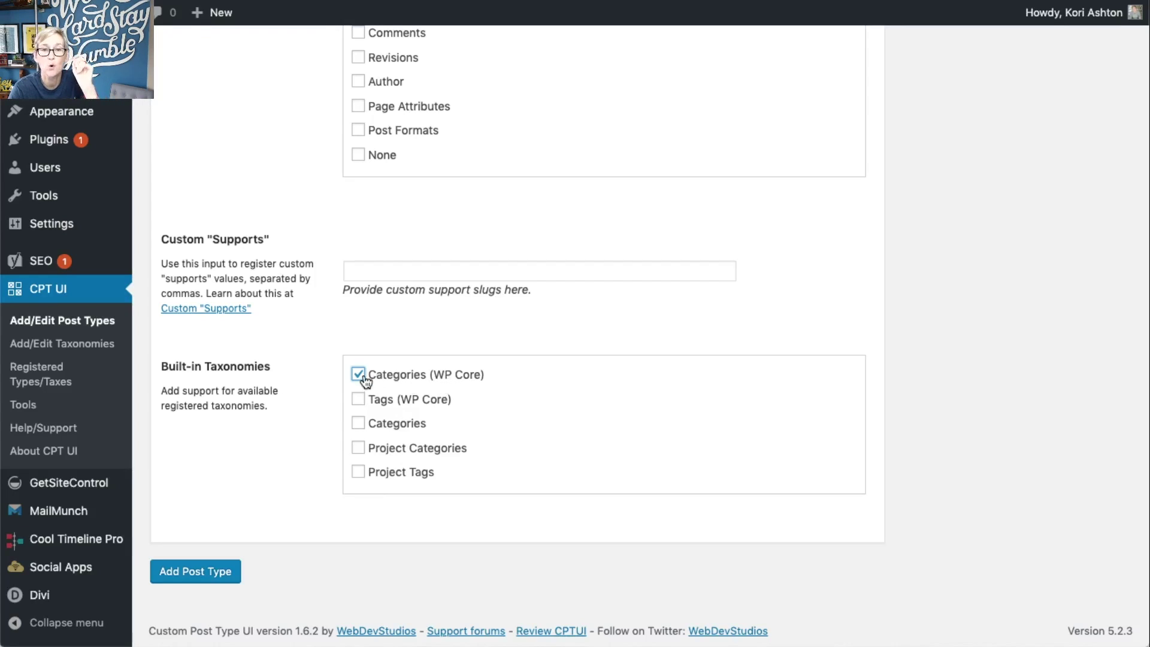
Save the all_doors post type, then start a new Door from the All Doors menu.
{"action": "left_click", "coordinate": [199, 576]}
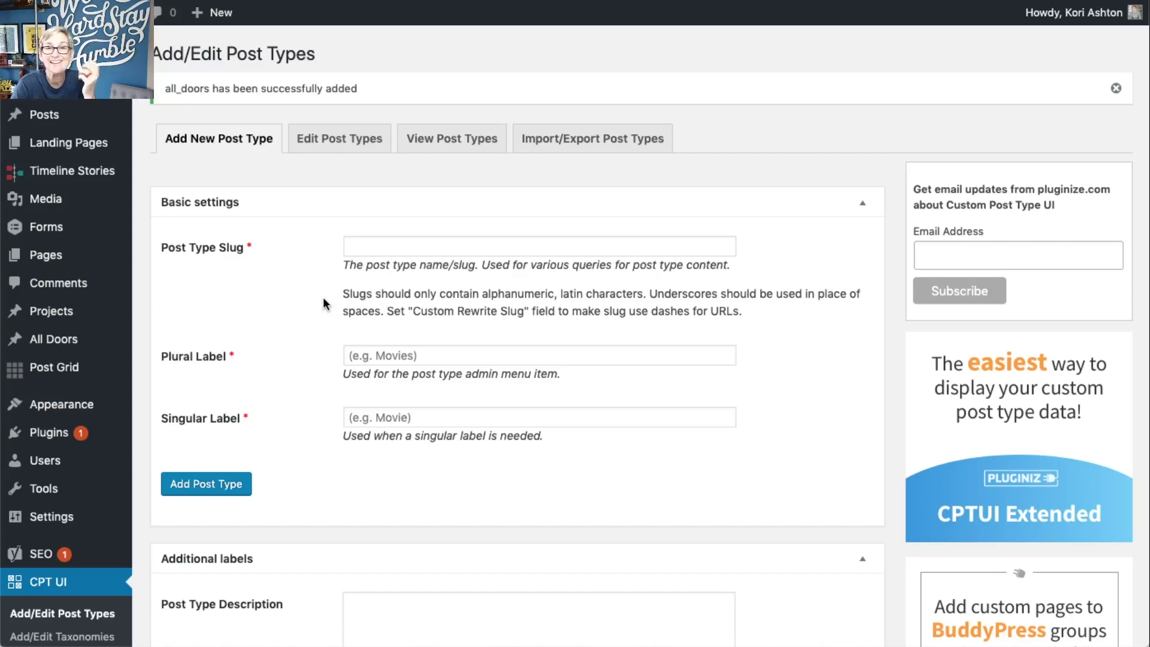
{"action": "triple_click", "coordinate": [189, 89]}
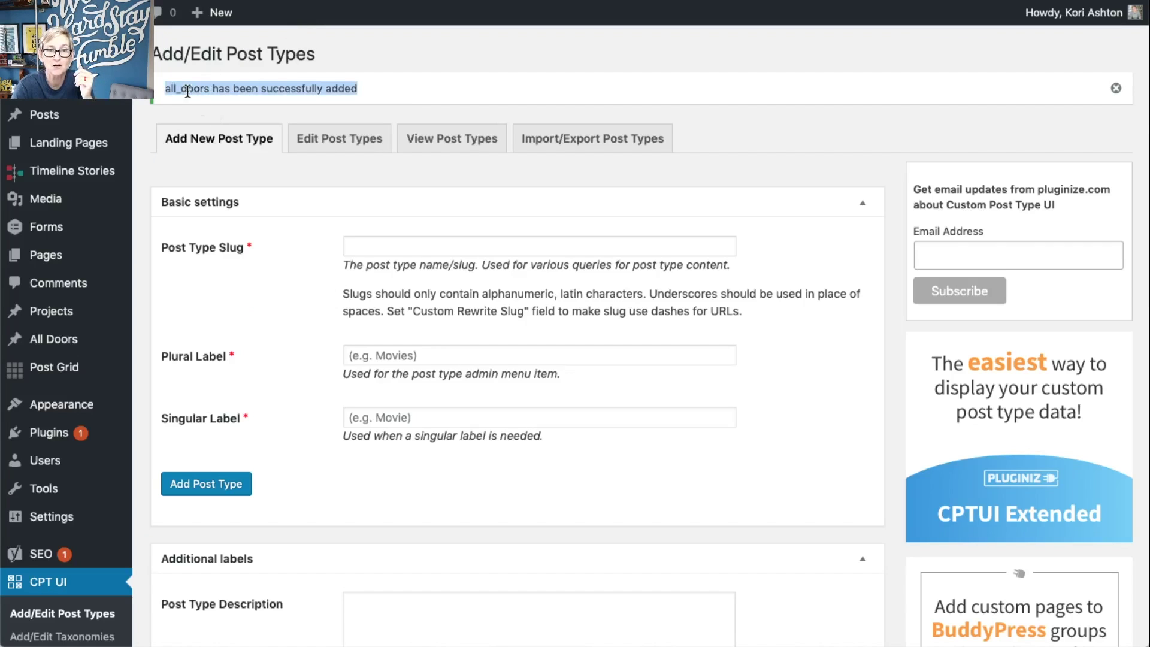
{"action": "mouse_move", "coordinate": [77, 345]}
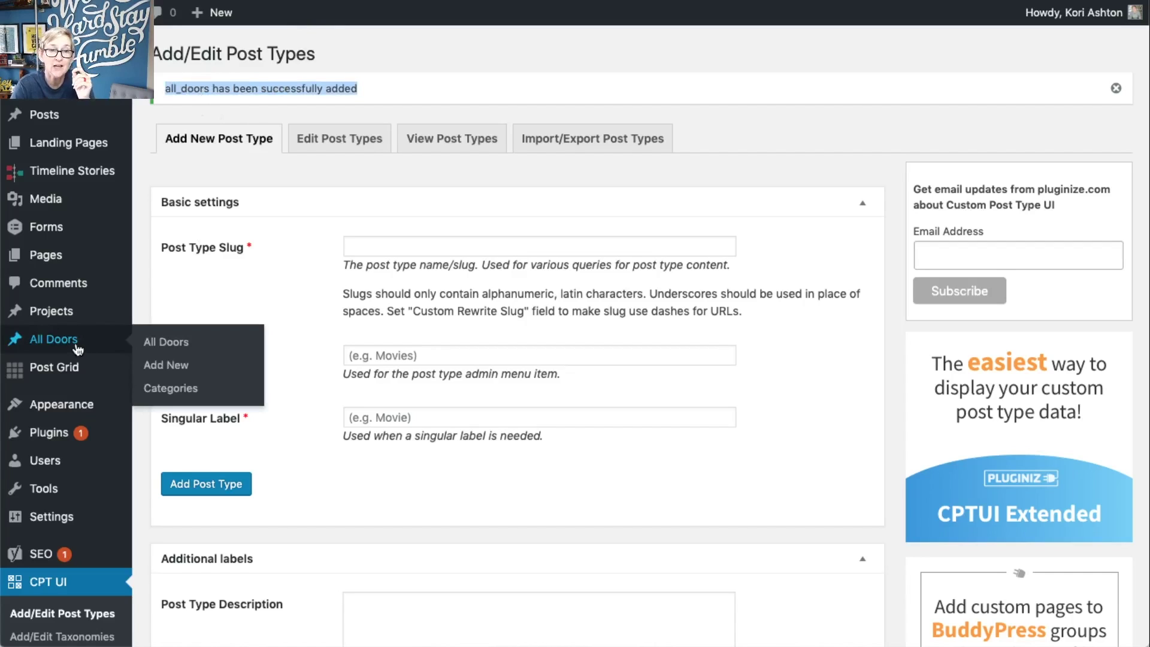
{"action": "left_click", "coordinate": [163, 372]}
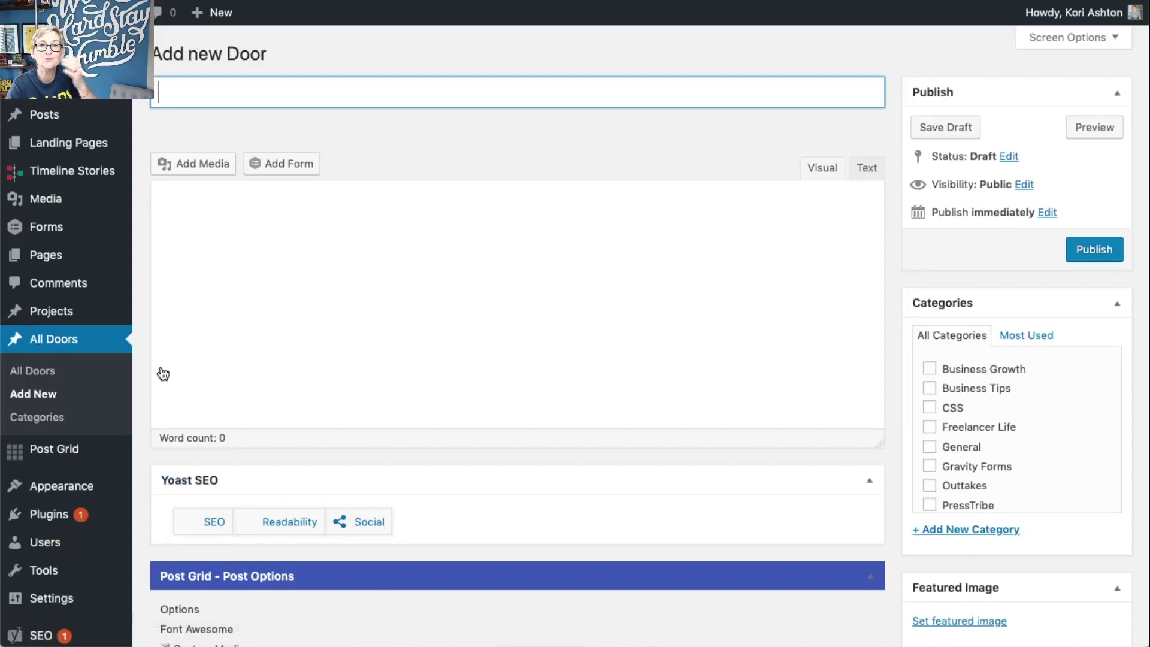
Title the new Door 'Interior Flush Door - Ash'.
{"action": "triple_click", "coordinate": [193, 54]}
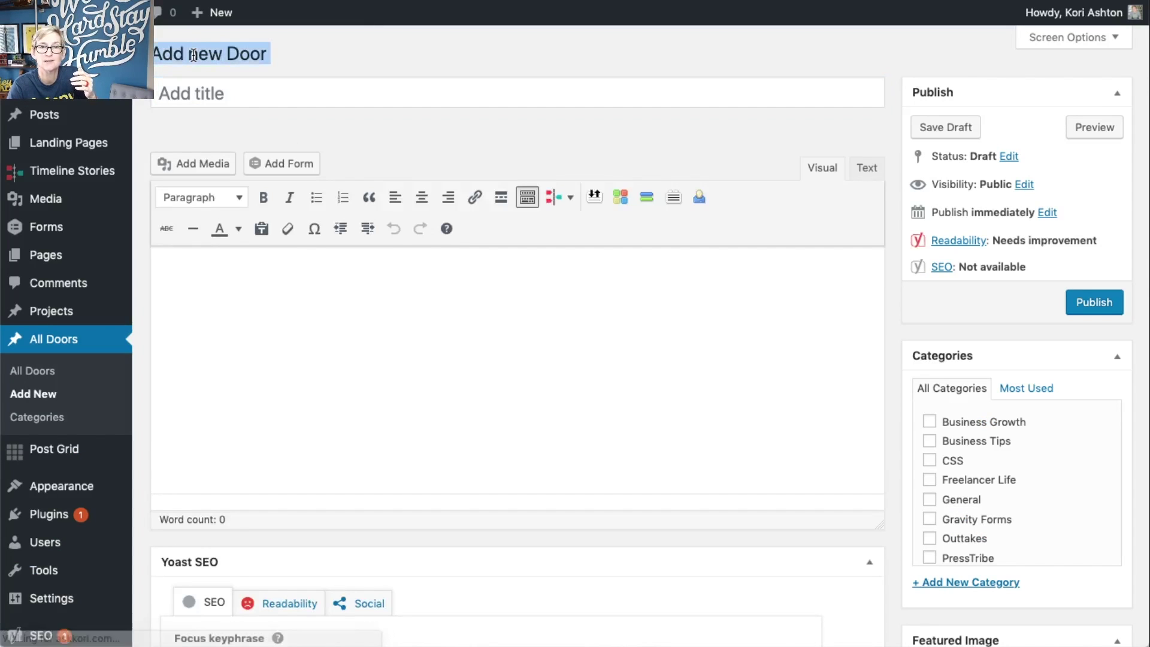
{"action": "left_click_drag", "start_coordinate": [227, 52], "coordinate": [285, 54]}
{"action": "left_click", "coordinate": [283, 56]}
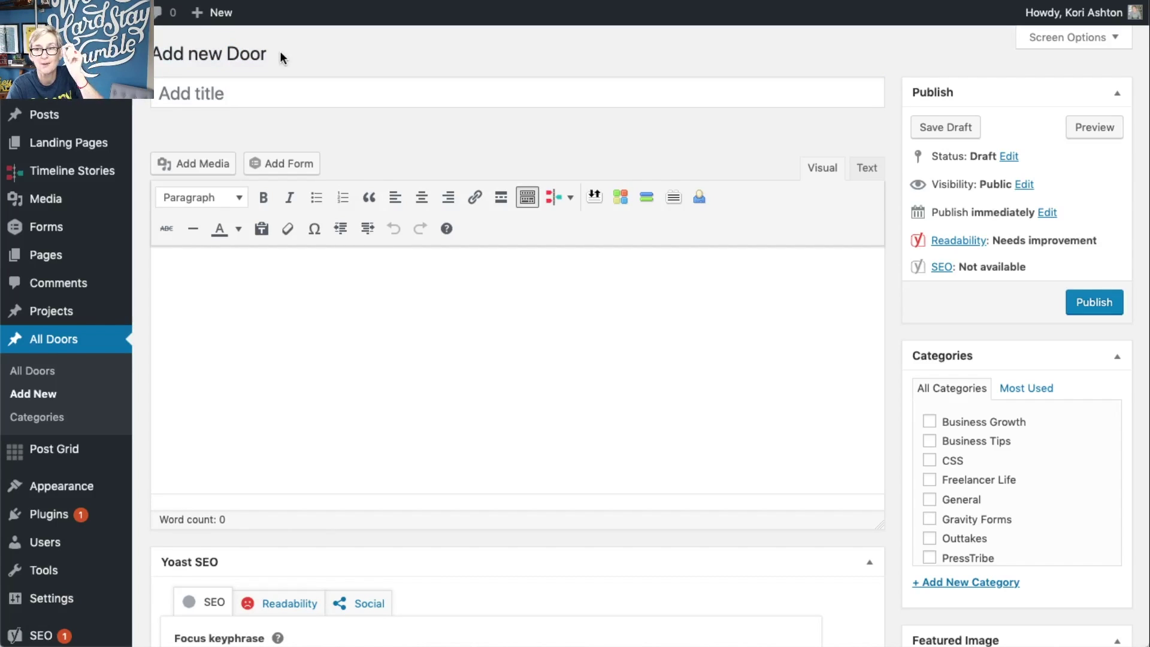
{"action": "left_click", "coordinate": [217, 85]}
{"action": "type", "text": "In"}
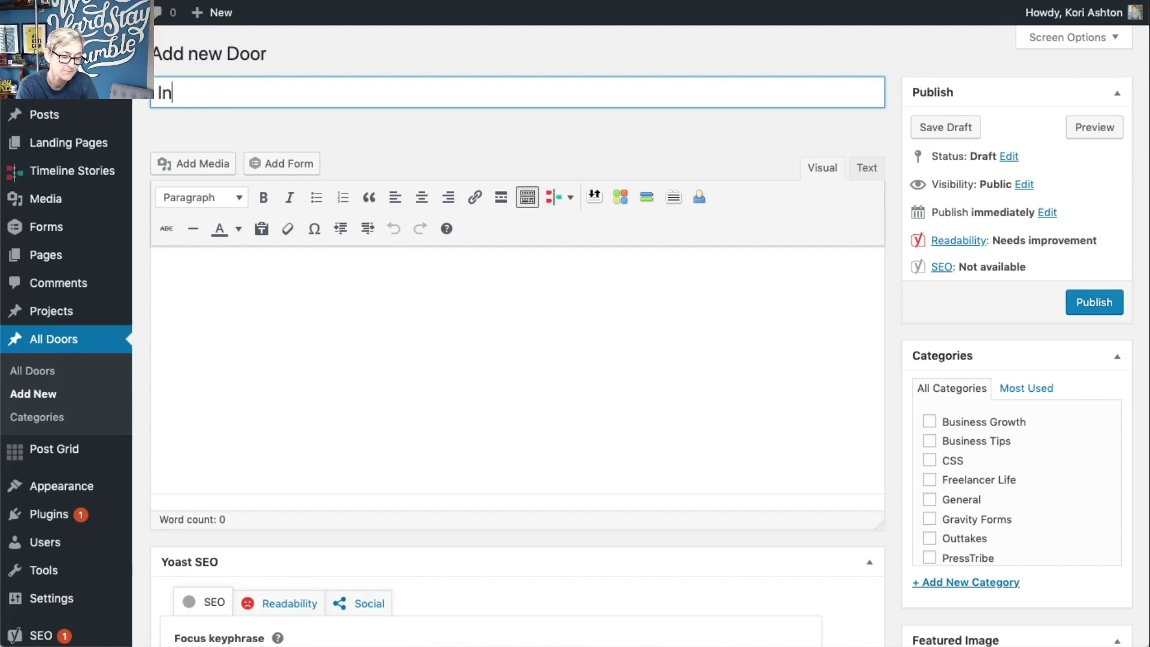
{"action": "type", "text": "terior"}
{"action": "key", "text": "BackSpace"}
{"action": "type", "text": "or "}
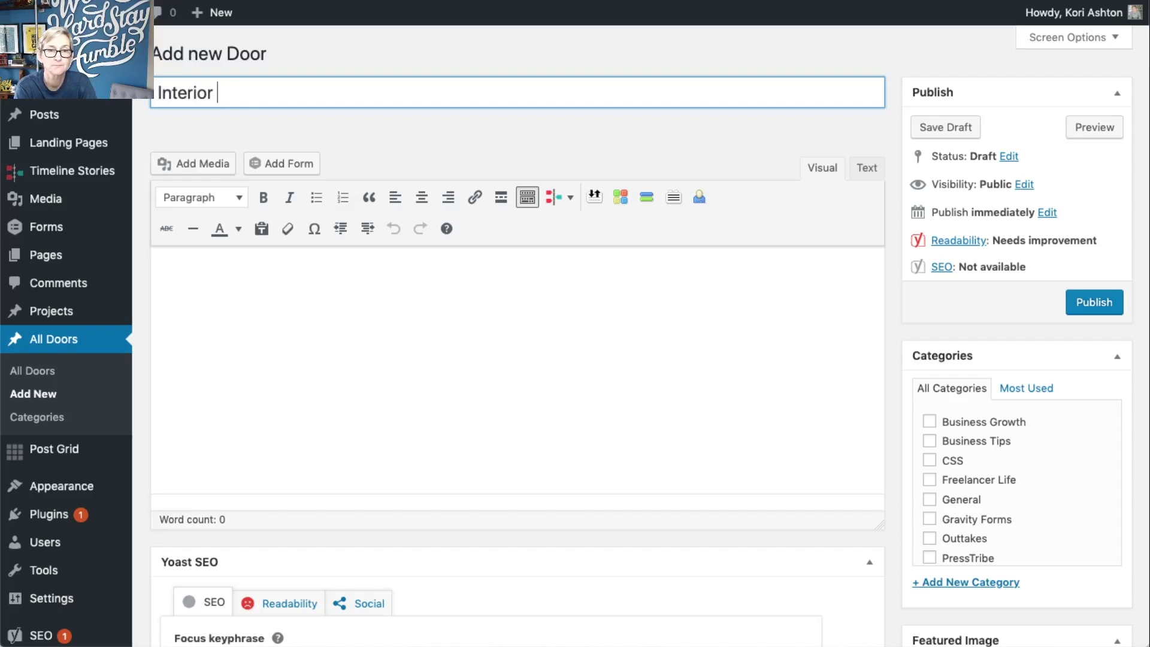
{"action": "type", "text": "Flush Door - Ash"}
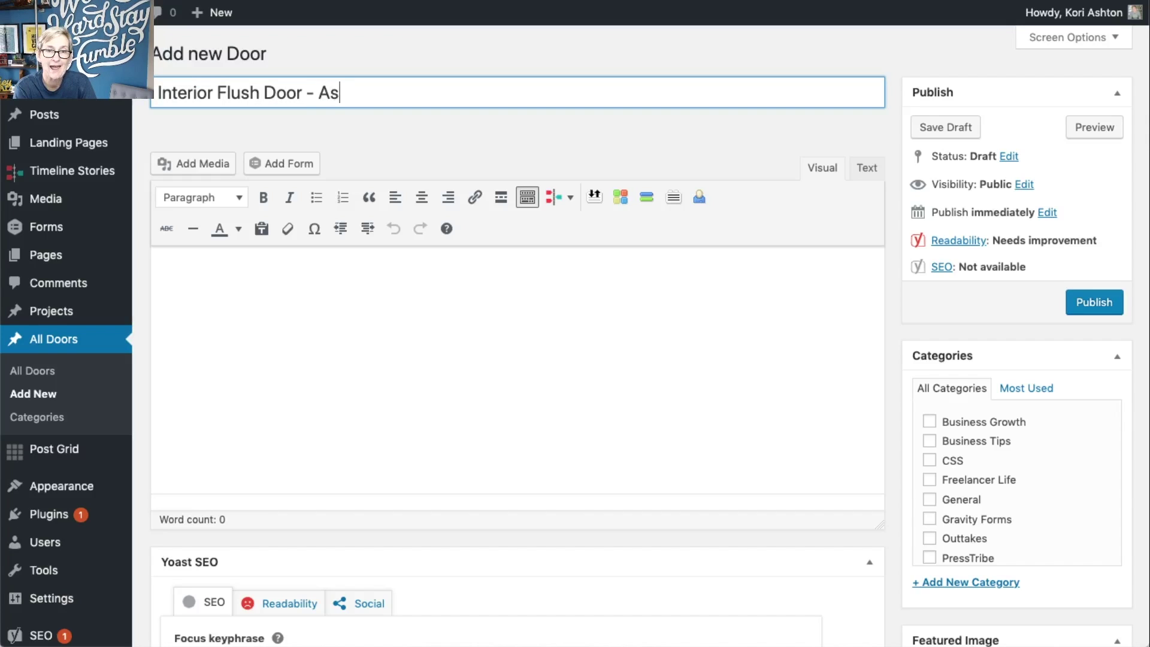
{"action": "left_click", "coordinate": [457, 329]}
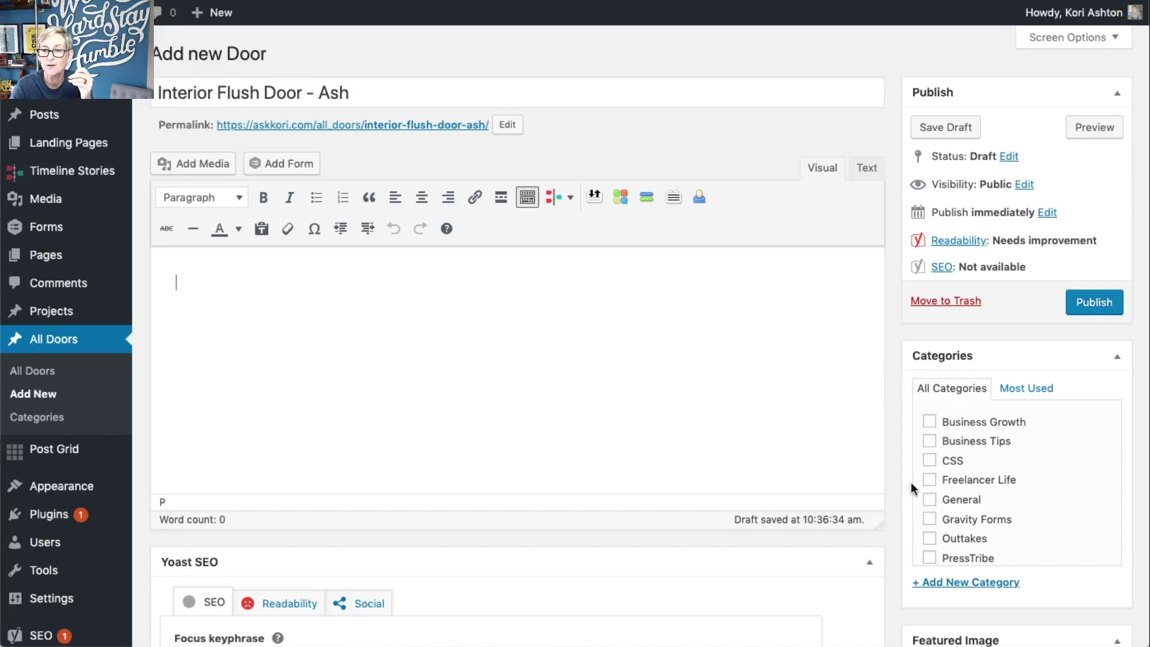
Create the Interiors Doors category and a Flush Doors category beneath it.
{"action": "scroll", "coordinate": [893, 463], "scroll_direction": "down", "scroll_amount": 2}
{"action": "scroll", "coordinate": [975, 381], "scroll_direction": "down", "scroll_amount": 3}
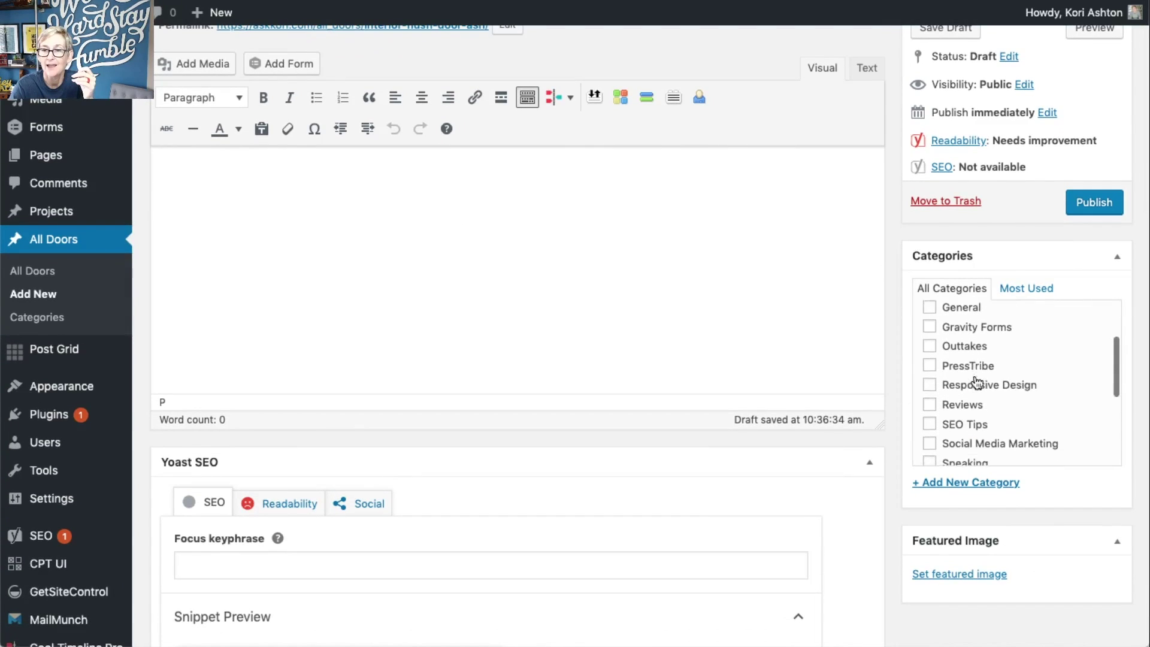
{"action": "scroll", "coordinate": [976, 383], "scroll_direction": "down", "scroll_amount": 5}
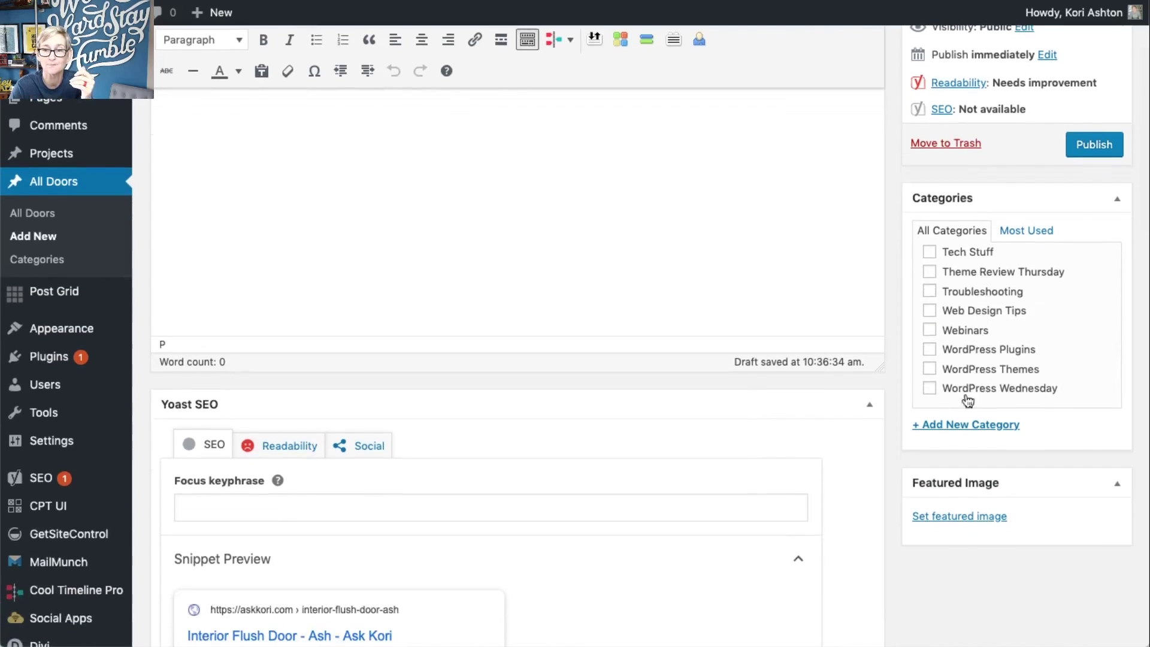
{"action": "left_click", "coordinate": [966, 430]}
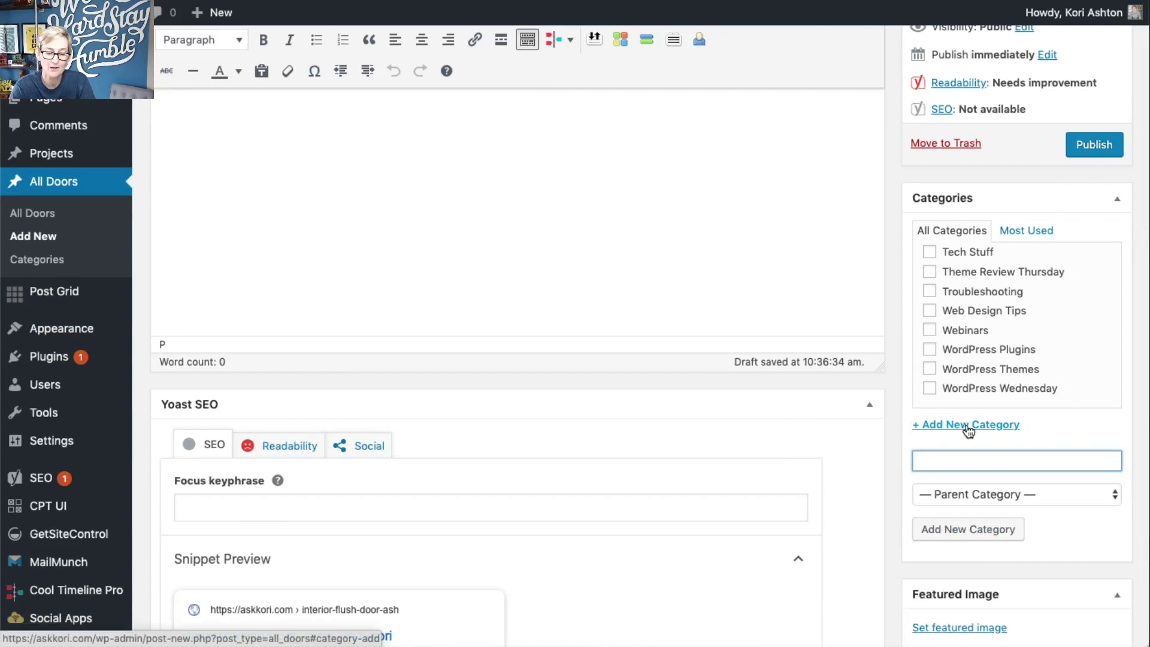
{"action": "type", "text": "Interio"}
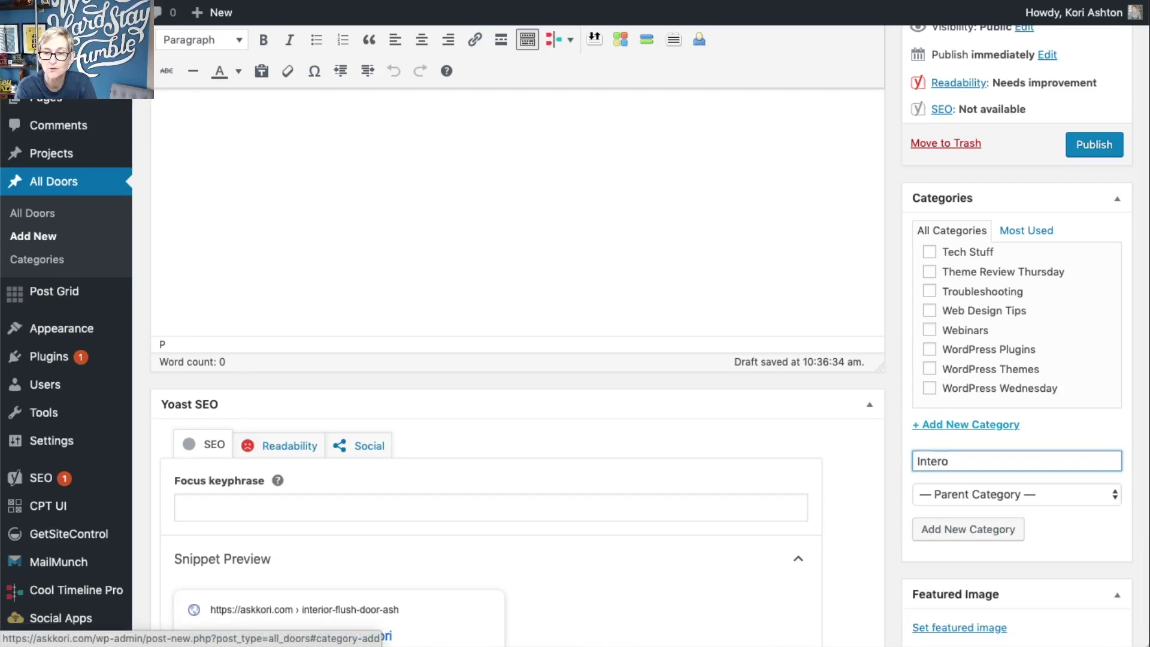
{"action": "type", "text": "rs Doors"}
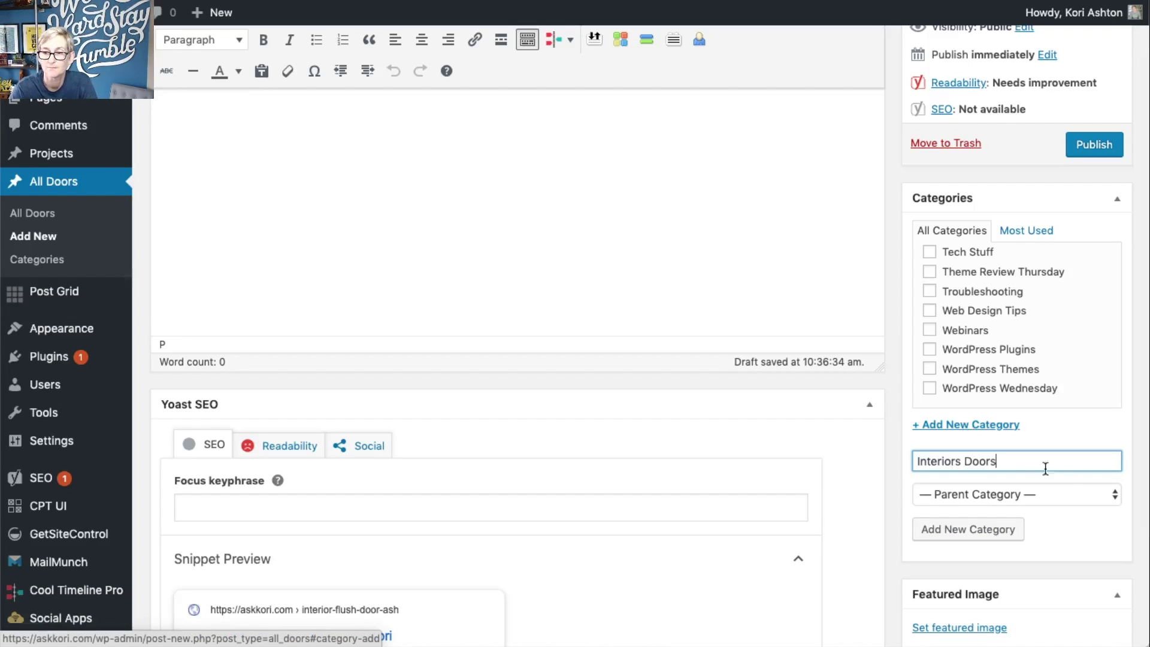
{"action": "left_click", "coordinate": [978, 531]}
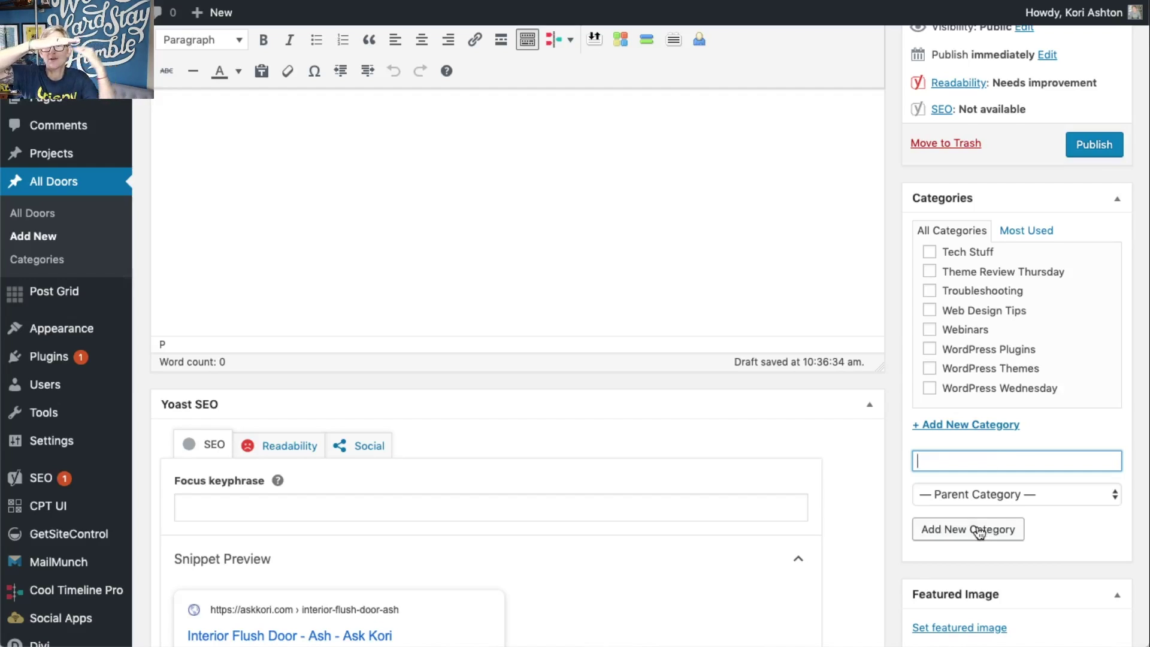
{"action": "type", "text": "Flush"}
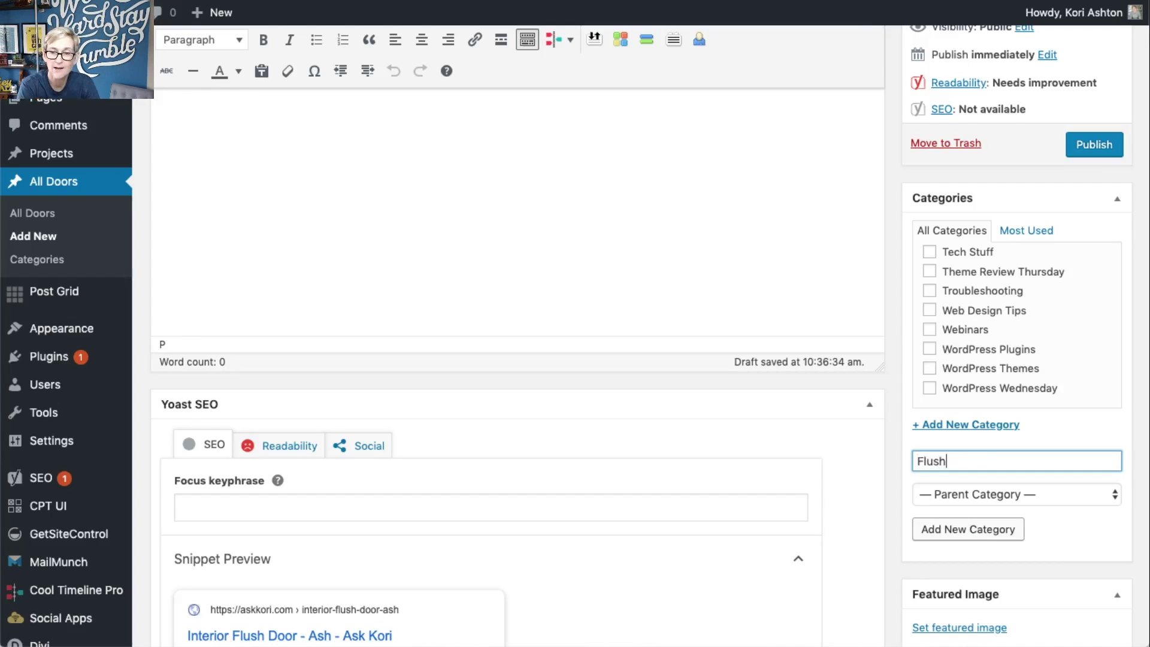
{"action": "type", "text": " Doors"}
{"action": "left_click", "coordinate": [1061, 497]}
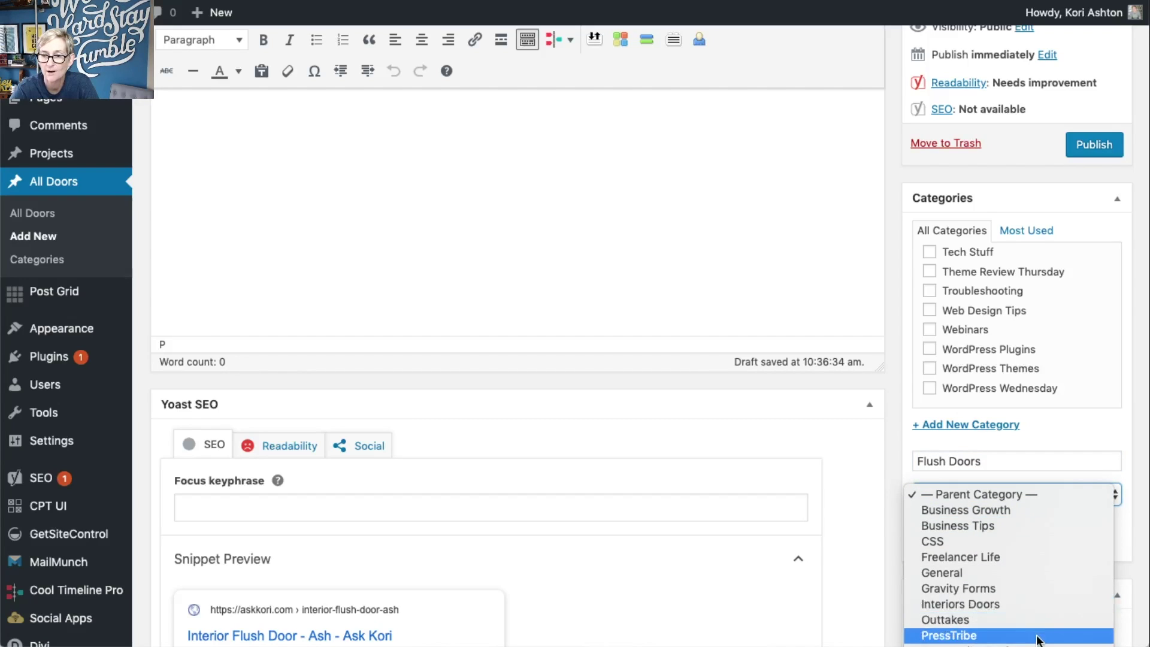
{"action": "left_click", "coordinate": [1036, 604]}
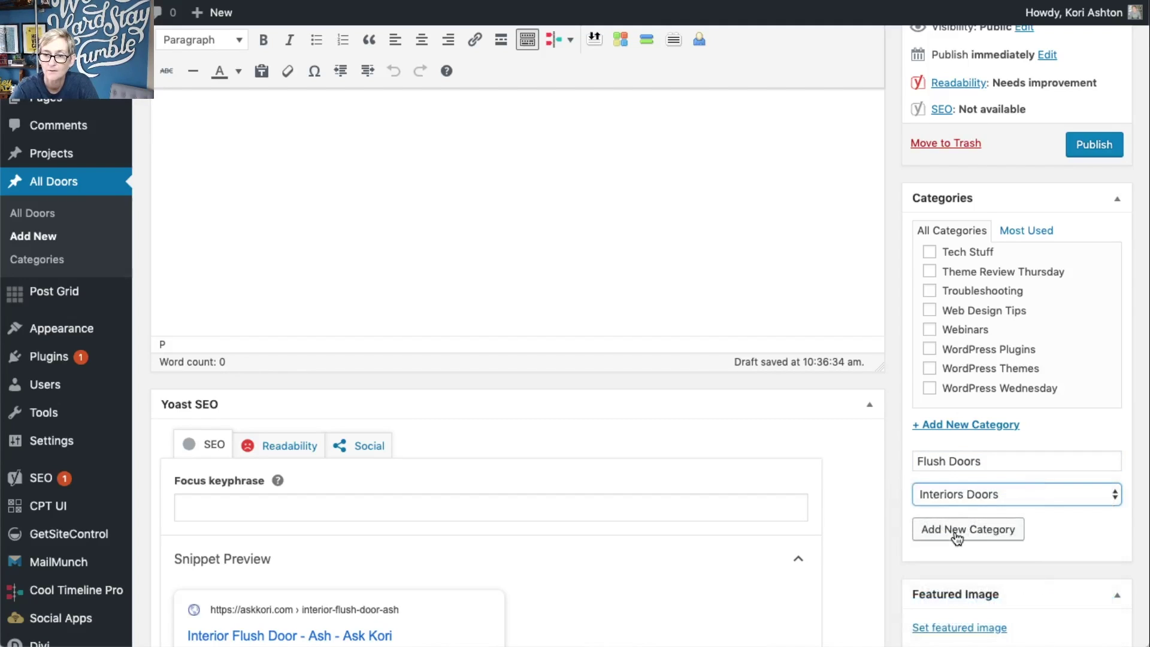
{"action": "left_click", "coordinate": [957, 531]}
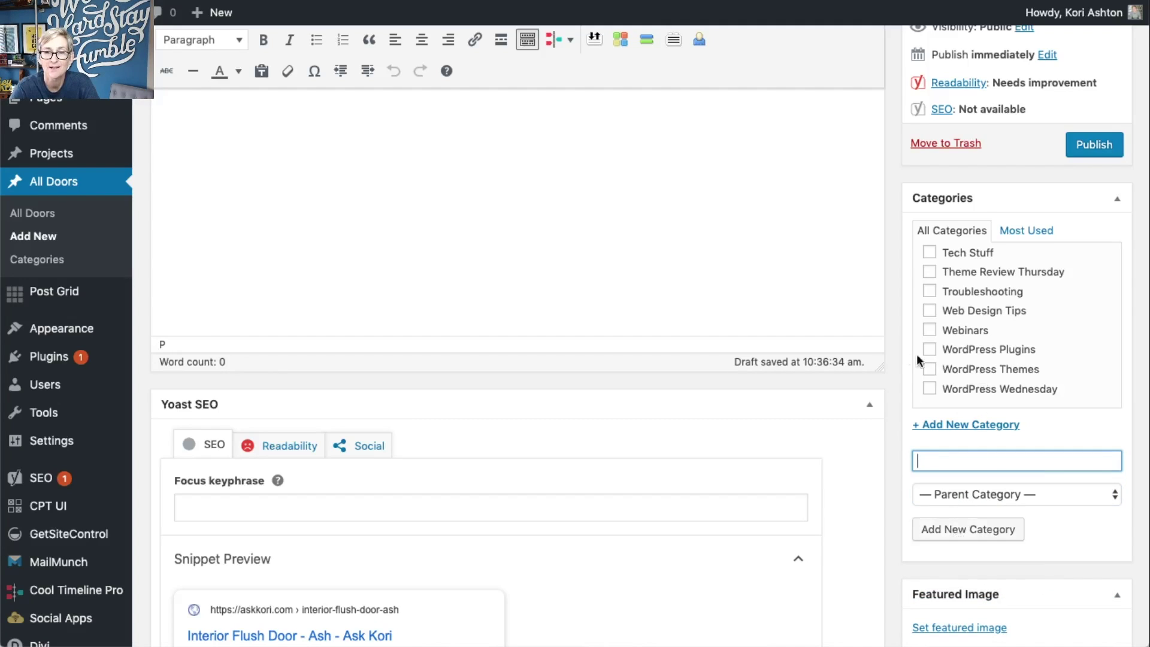
{"action": "scroll", "coordinate": [898, 351], "scroll_direction": "down", "scroll_amount": 5}
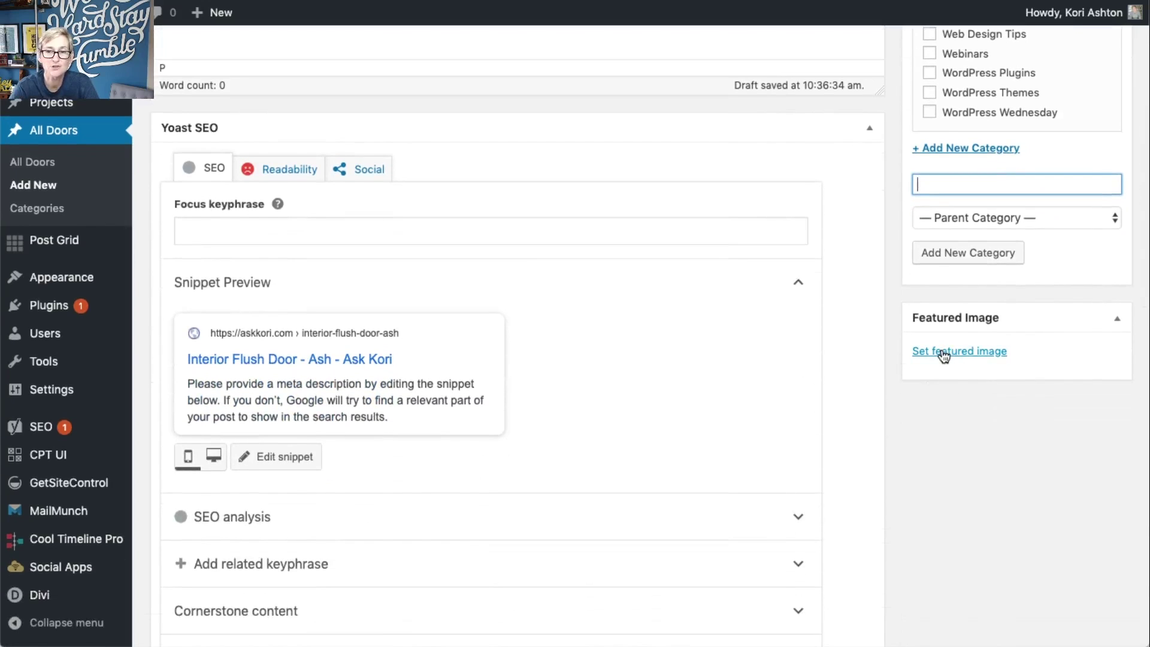
Save the Interior Flush Door - Ash post as a draft and open door Categories.
{"action": "scroll", "coordinate": [907, 326], "scroll_direction": "down", "scroll_amount": 5}
{"action": "scroll", "coordinate": [903, 321], "scroll_direction": "up", "scroll_amount": 12}
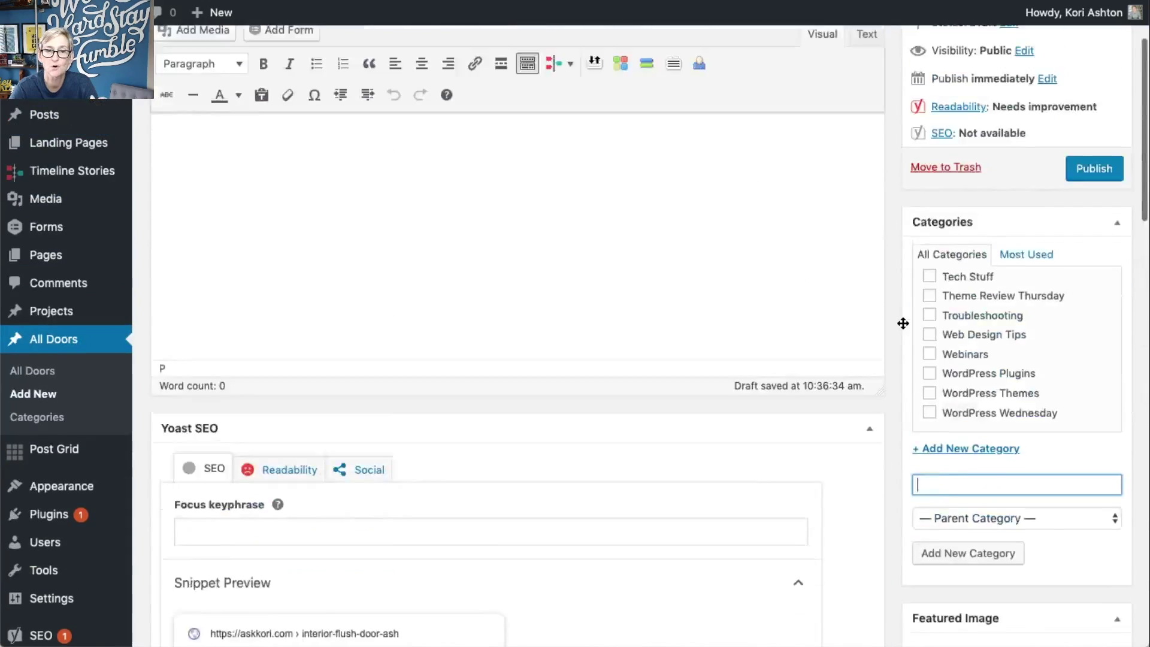
{"action": "left_click", "coordinate": [931, 120]}
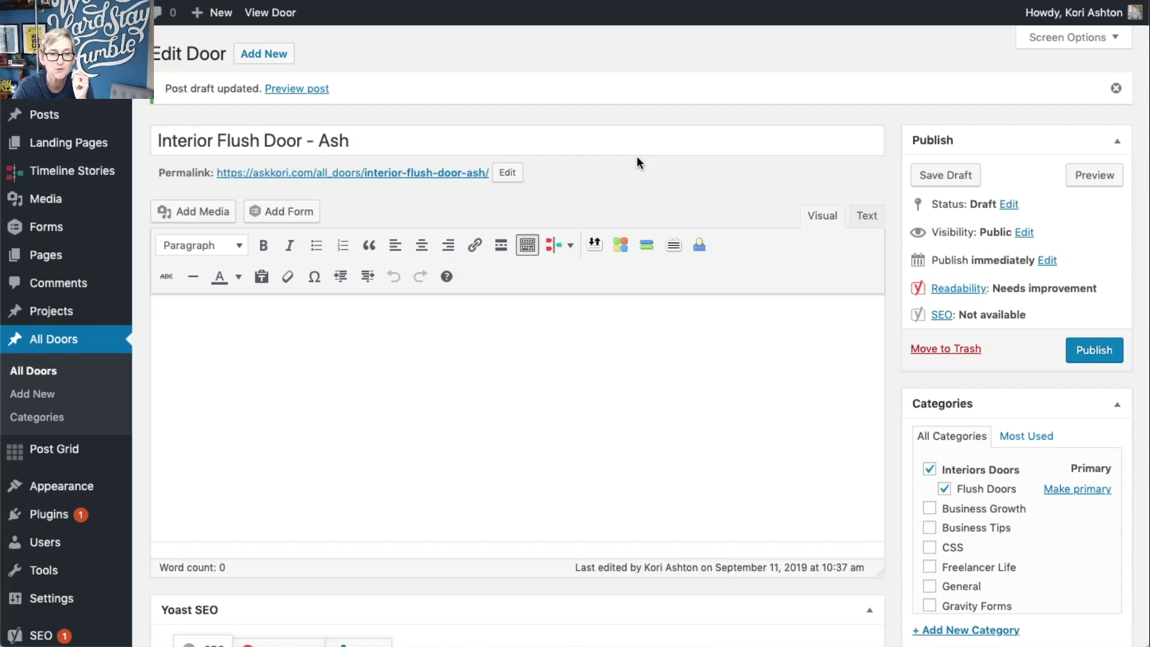
{"action": "left_click", "coordinate": [37, 420]}
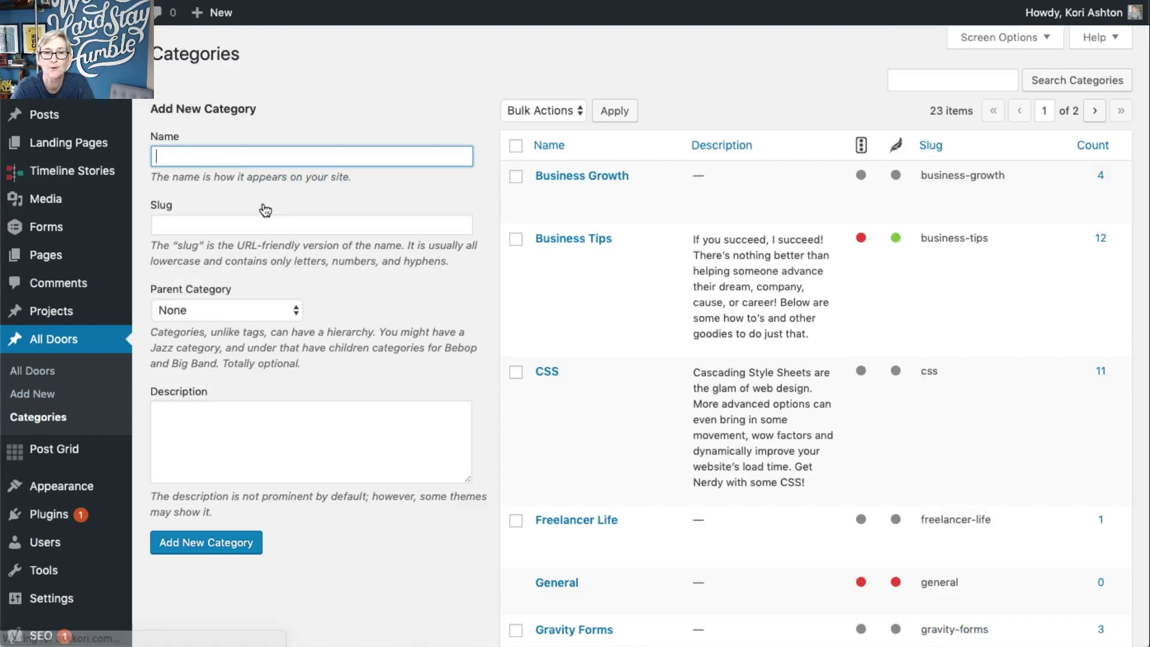
Scroll through the rest of the long Categories list, then return to the admin Dashboard.
{"action": "scroll", "coordinate": [674, 184], "scroll_direction": "down", "scroll_amount": 3}
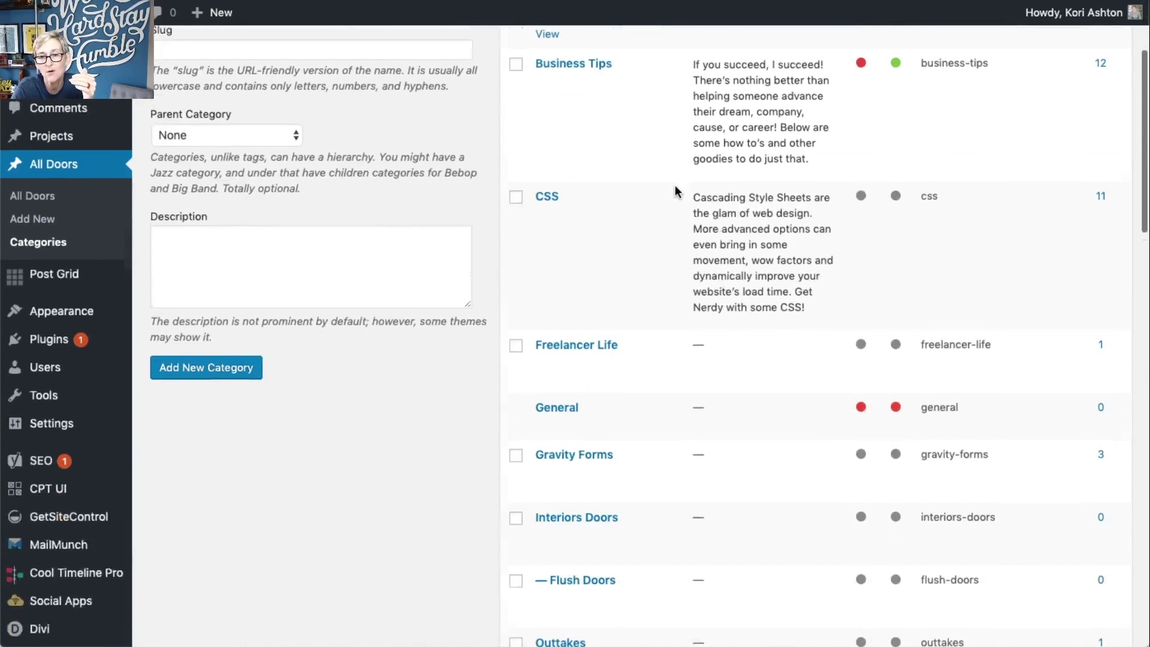
{"action": "scroll", "coordinate": [675, 190], "scroll_direction": "down", "scroll_amount": 12}
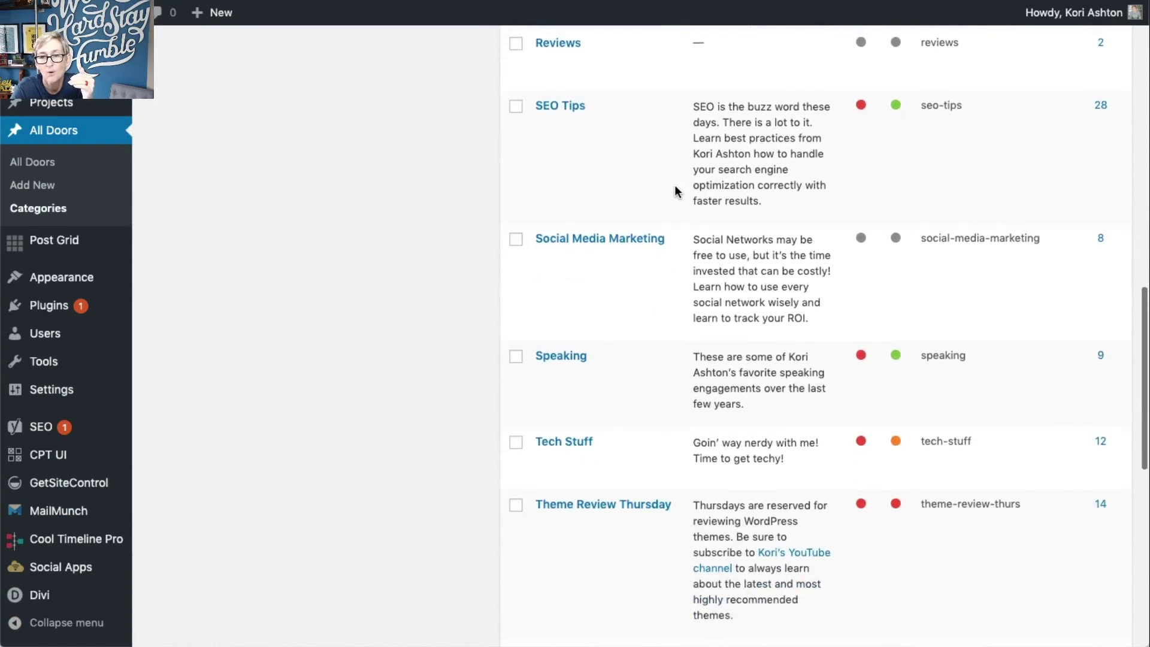
{"action": "scroll", "coordinate": [675, 190], "scroll_direction": "down", "scroll_amount": 7}
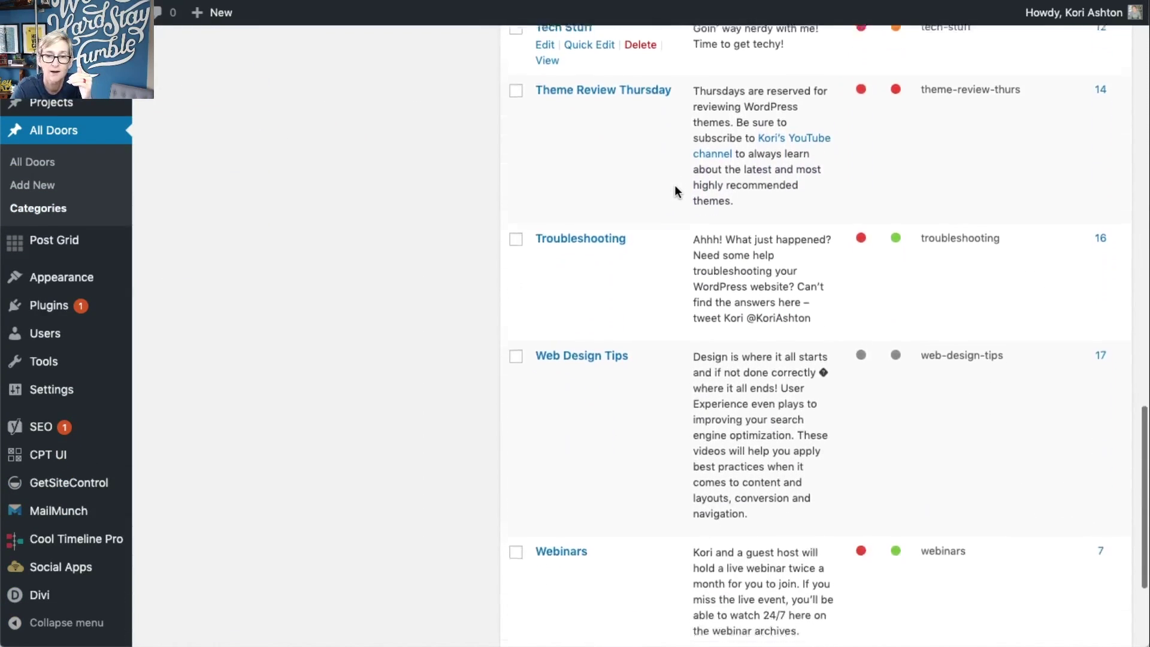
{"action": "scroll", "coordinate": [674, 190], "scroll_direction": "down", "scroll_amount": 3}
{"action": "scroll", "coordinate": [674, 190], "scroll_direction": "up", "scroll_amount": 20}
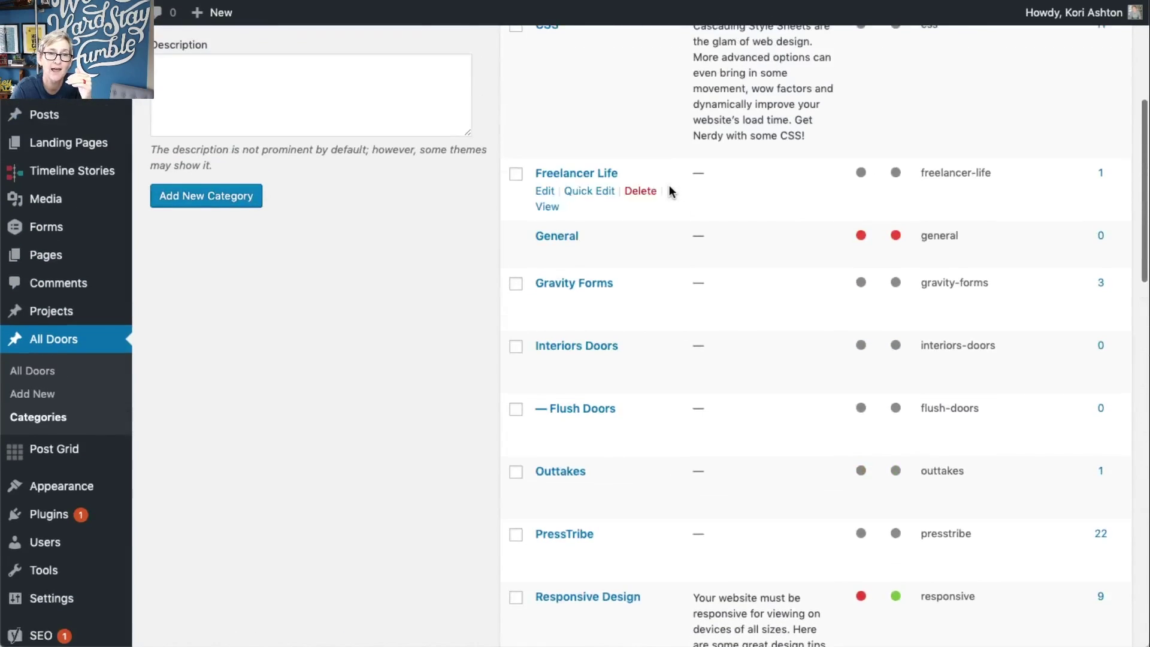
{"action": "mouse_move", "coordinate": [44, 119]}
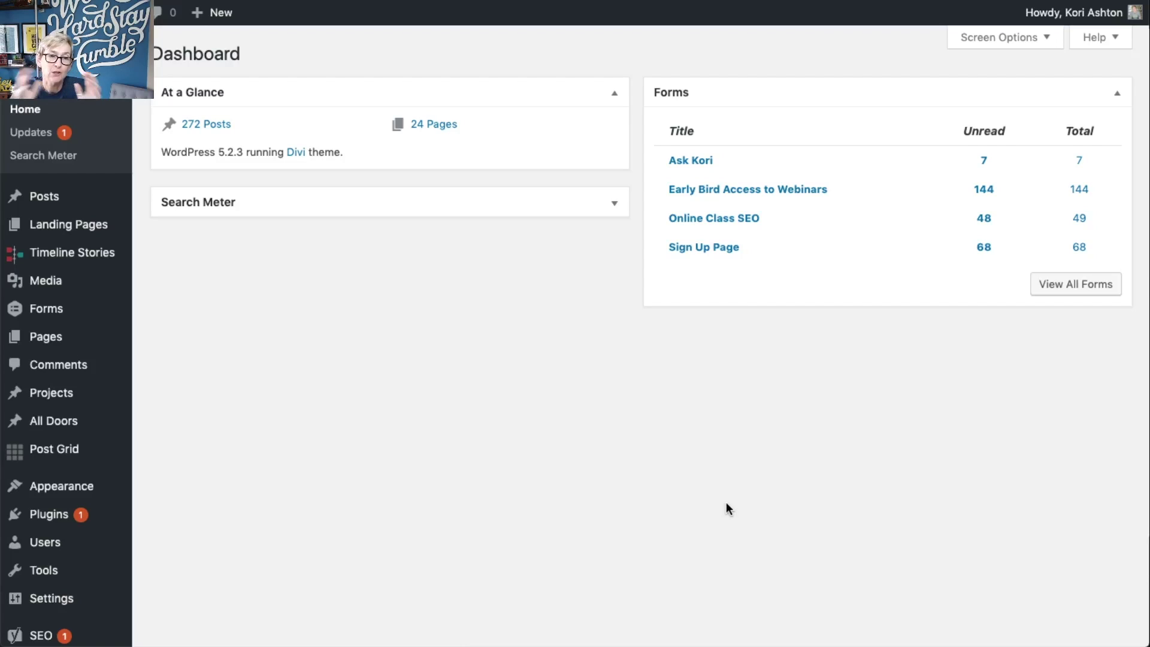
Load the Doors post type (slug all_doors, menu name All Doors) in CPT UI's Edit Post Types.
{"action": "scroll", "coordinate": [98, 439], "scroll_direction": "down", "scroll_amount": 4}
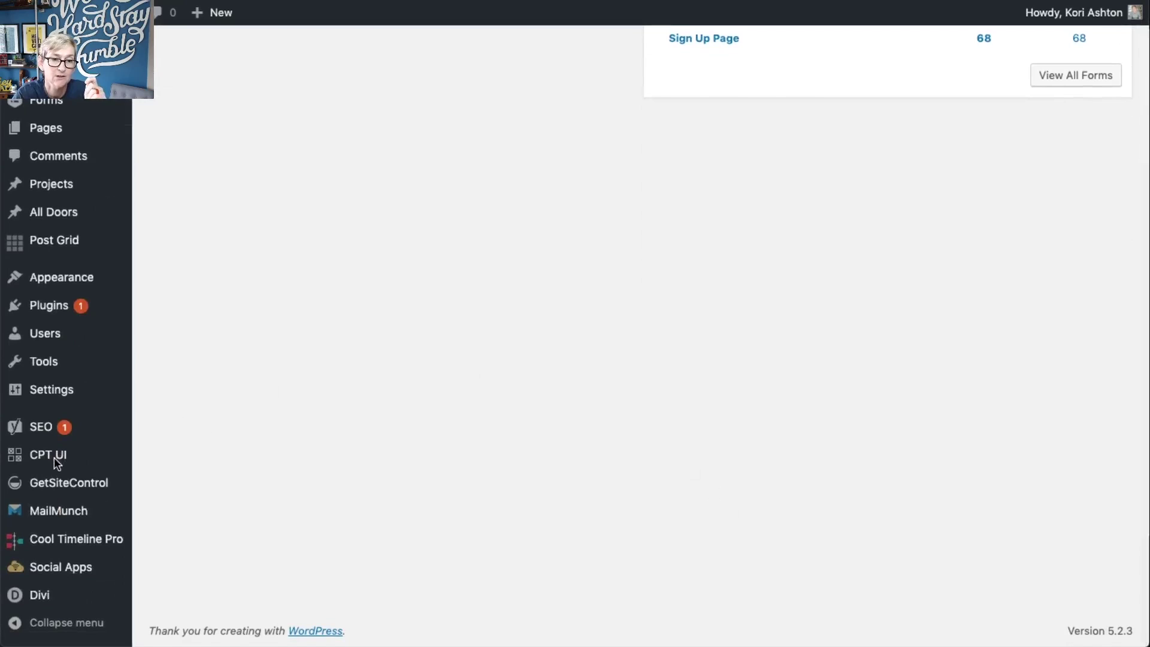
{"action": "mouse_move", "coordinate": [54, 458]}
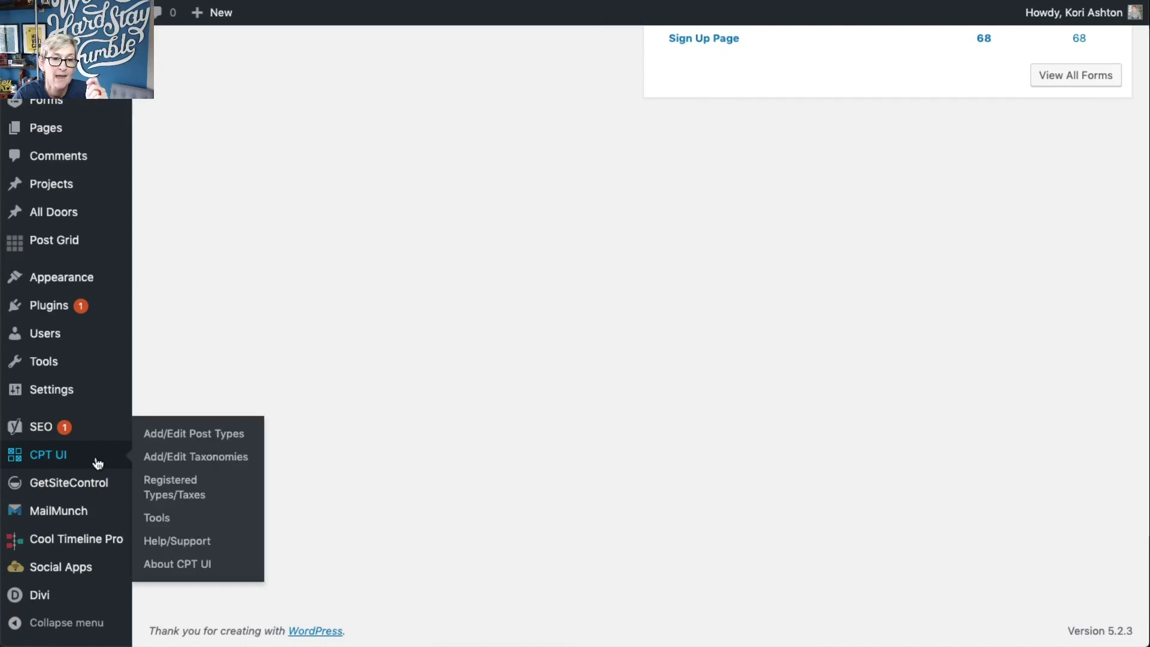
{"action": "left_click", "coordinate": [195, 438]}
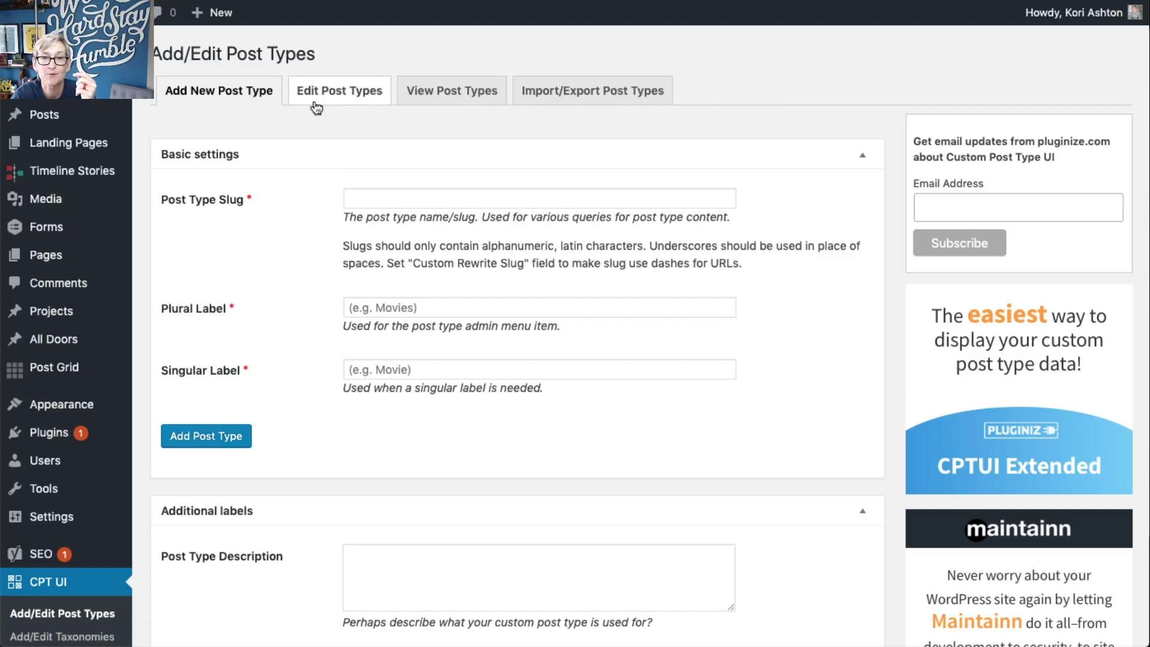
{"action": "left_click", "coordinate": [340, 90]}
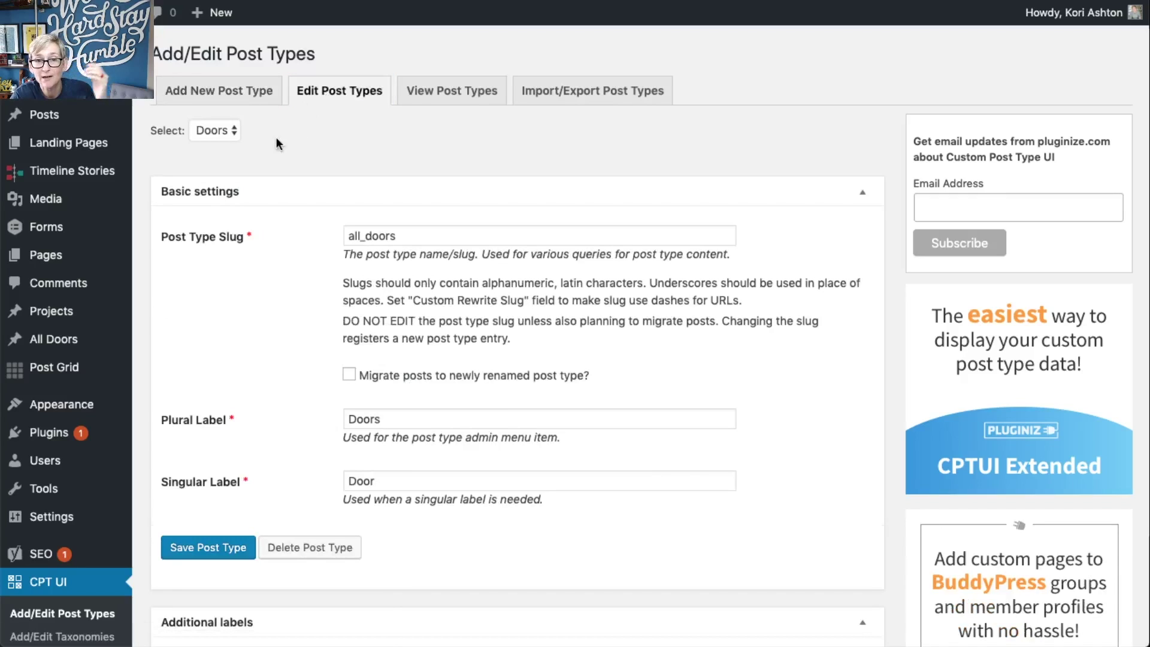
{"action": "left_click", "coordinate": [233, 130]}
{"action": "left_click", "coordinate": [224, 159]}
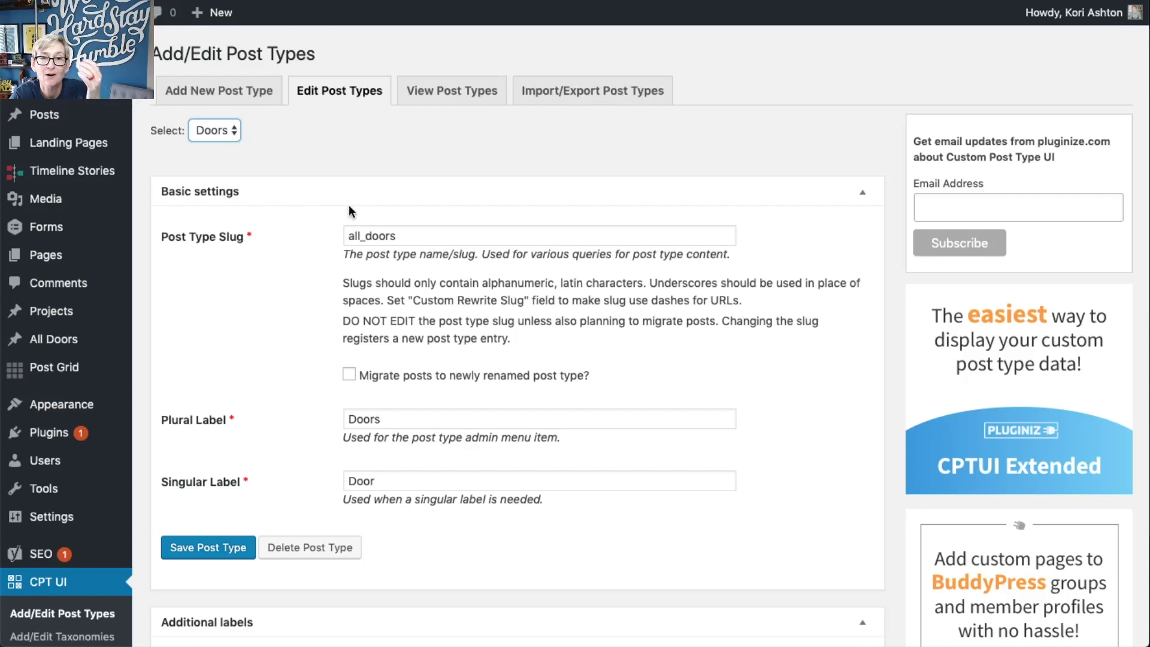
{"action": "scroll", "coordinate": [320, 296], "scroll_direction": "down", "scroll_amount": 3}
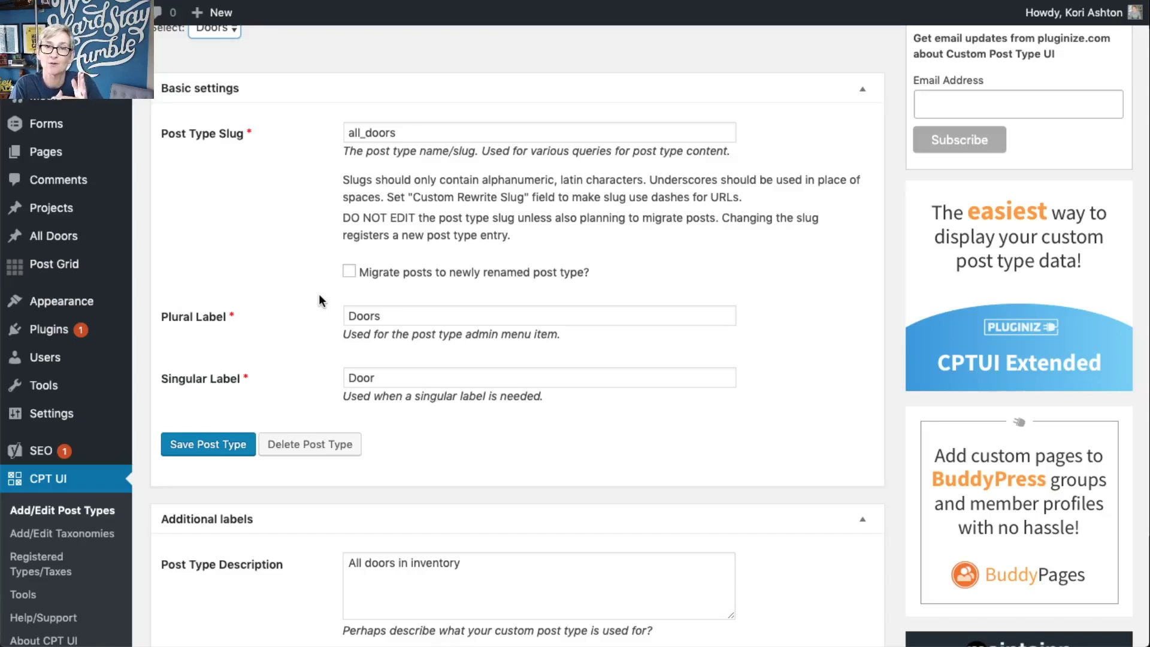
{"action": "scroll", "coordinate": [274, 256], "scroll_direction": "up", "scroll_amount": 2}
Tick the custom Categories taxonomy, untick Categories (WP Core), and save the all_doors post type.
{"action": "scroll", "coordinate": [275, 257], "scroll_direction": "down", "scroll_amount": 20}
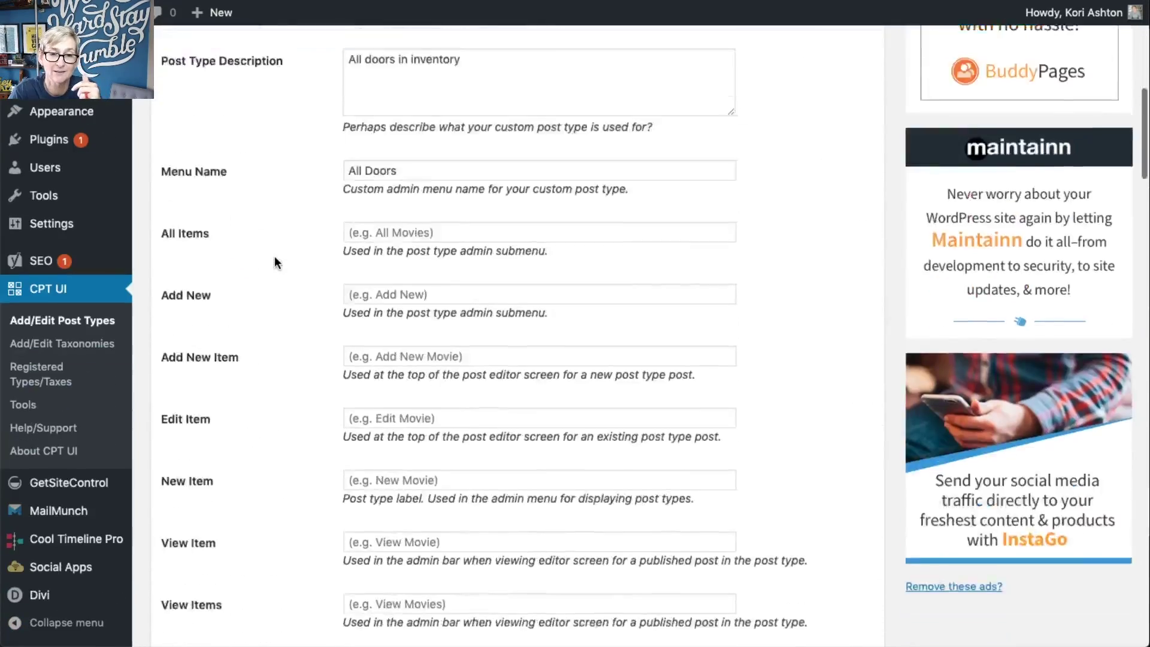
{"action": "scroll", "coordinate": [274, 257], "scroll_direction": "down", "scroll_amount": 20}
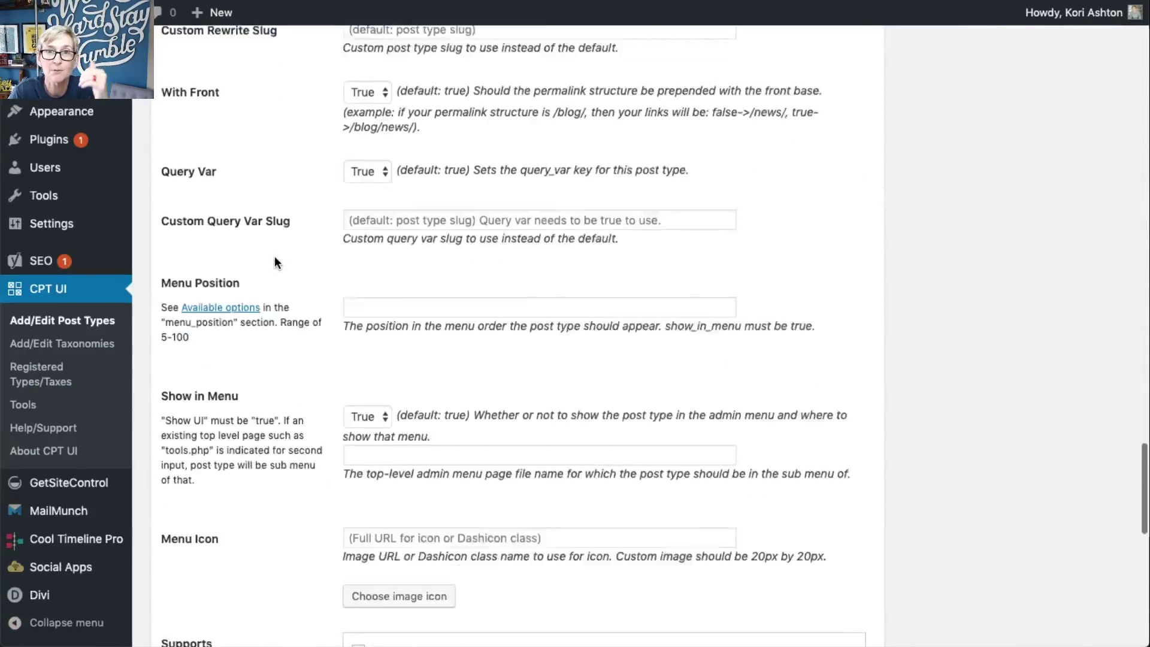
{"action": "scroll", "coordinate": [274, 256], "scroll_direction": "down", "scroll_amount": 5}
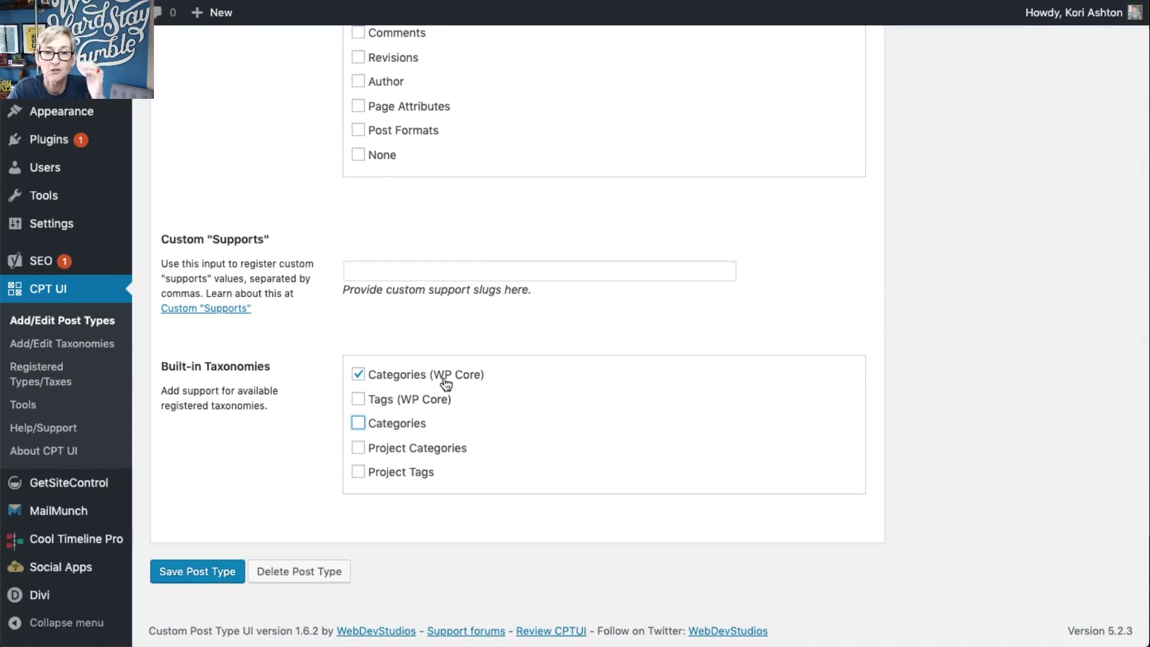
{"action": "left_click", "coordinate": [398, 427]}
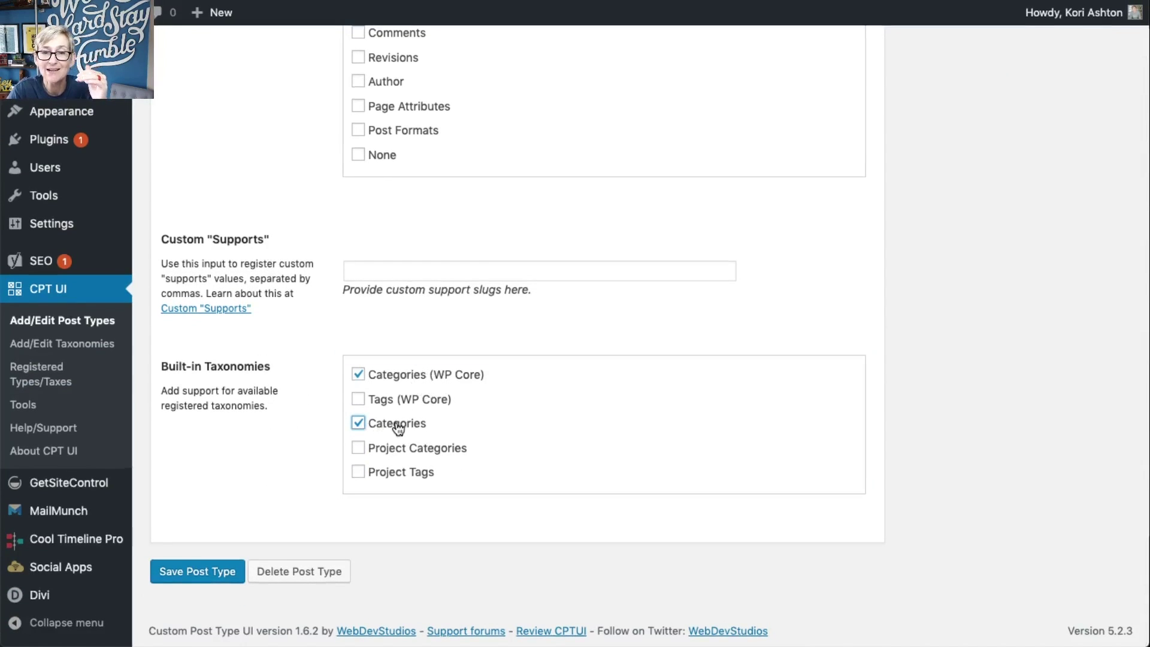
{"action": "left_click", "coordinate": [381, 378]}
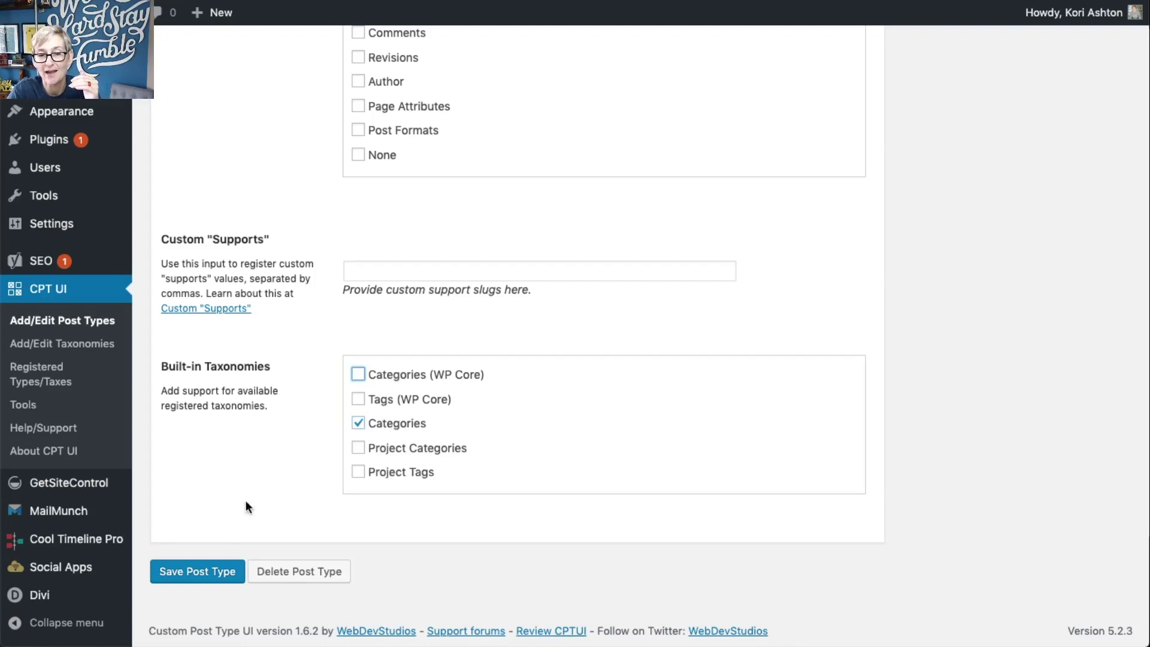
{"action": "left_click", "coordinate": [195, 572]}
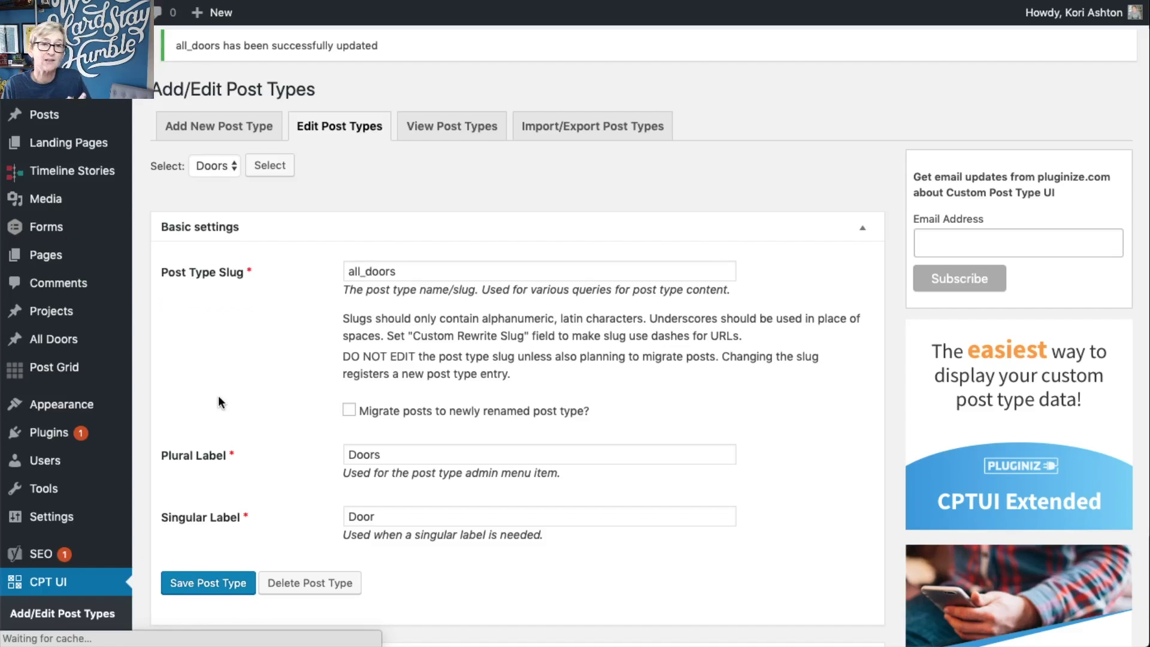
{"action": "mouse_move", "coordinate": [51, 338]}
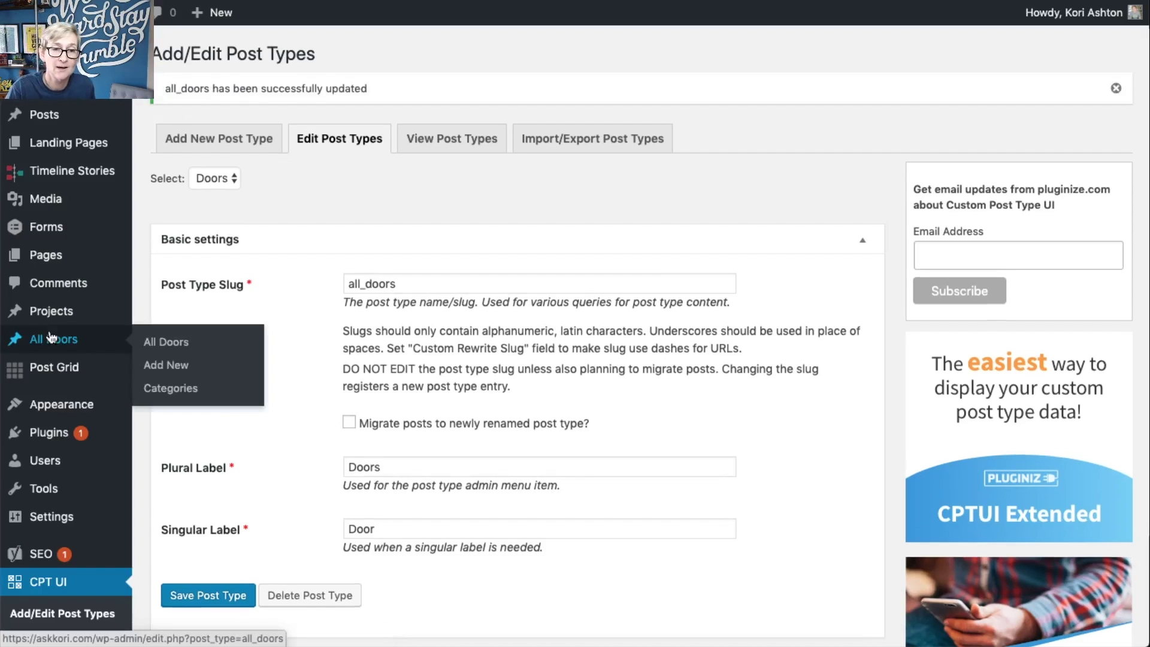
Review the Doors Categories terms, Exterior Doors and Interior Doors.
{"action": "left_click", "coordinate": [190, 389]}
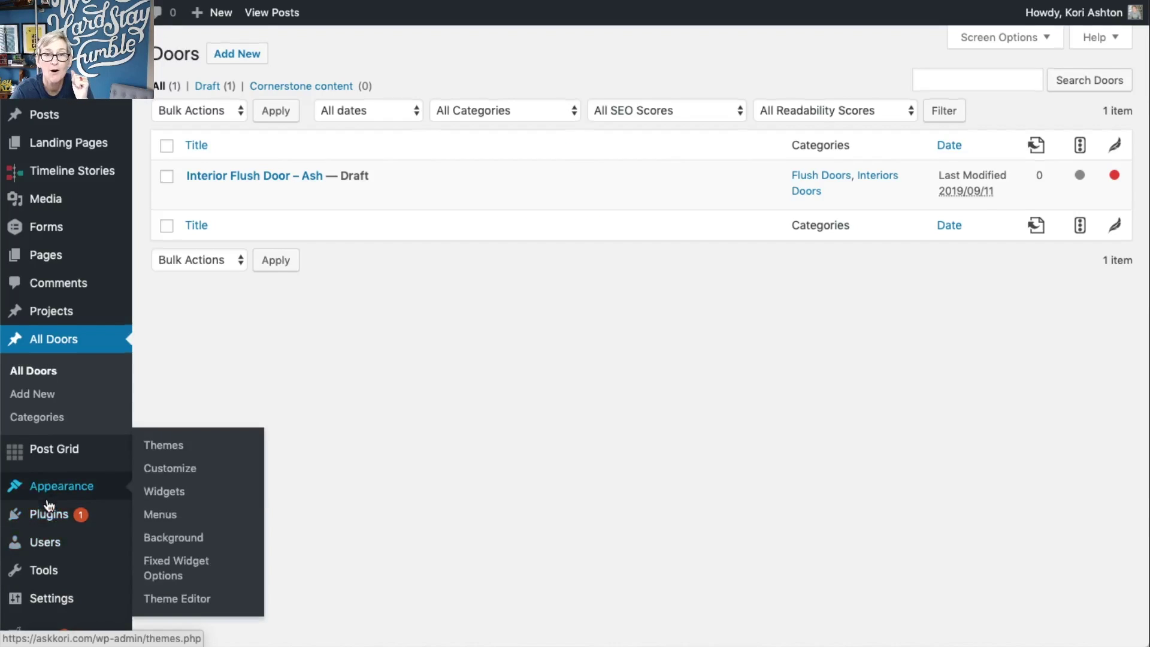
{"action": "scroll", "coordinate": [49, 506], "scroll_direction": "down", "scroll_amount": 3}
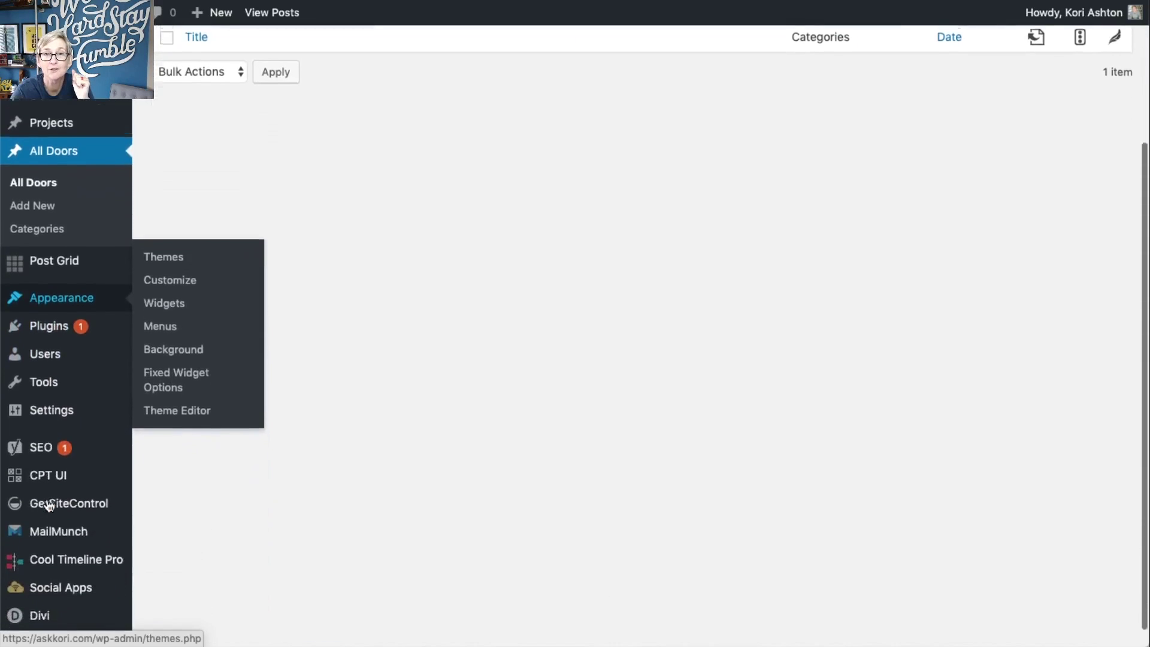
{"action": "scroll", "coordinate": [49, 506], "scroll_direction": "down", "scroll_amount": 1}
{"action": "mouse_move", "coordinate": [76, 600]}
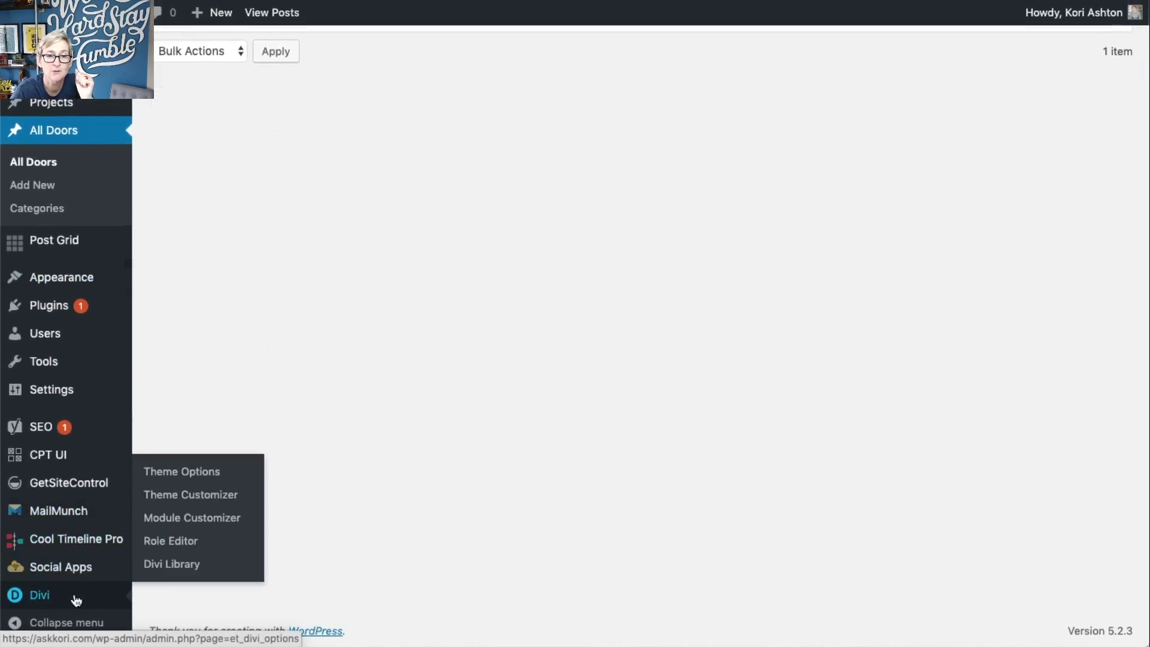
{"action": "left_click", "coordinate": [190, 479]}
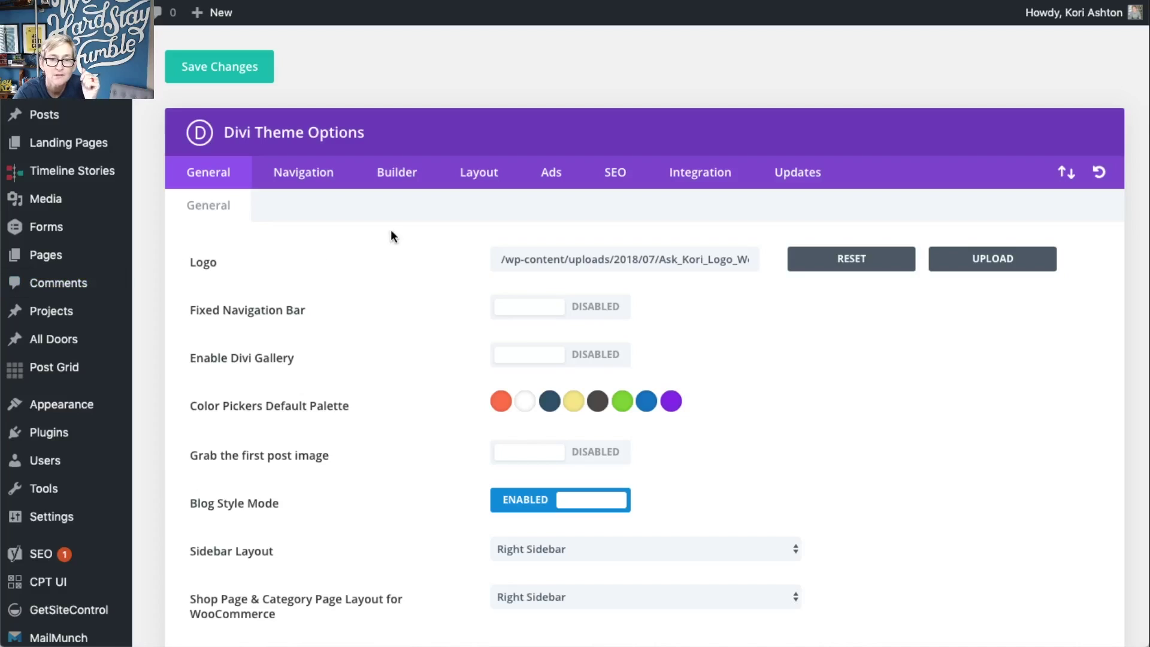
On Divi's Builder tab, set Doors to Enabled and save the theme options.
{"action": "left_click", "coordinate": [401, 183]}
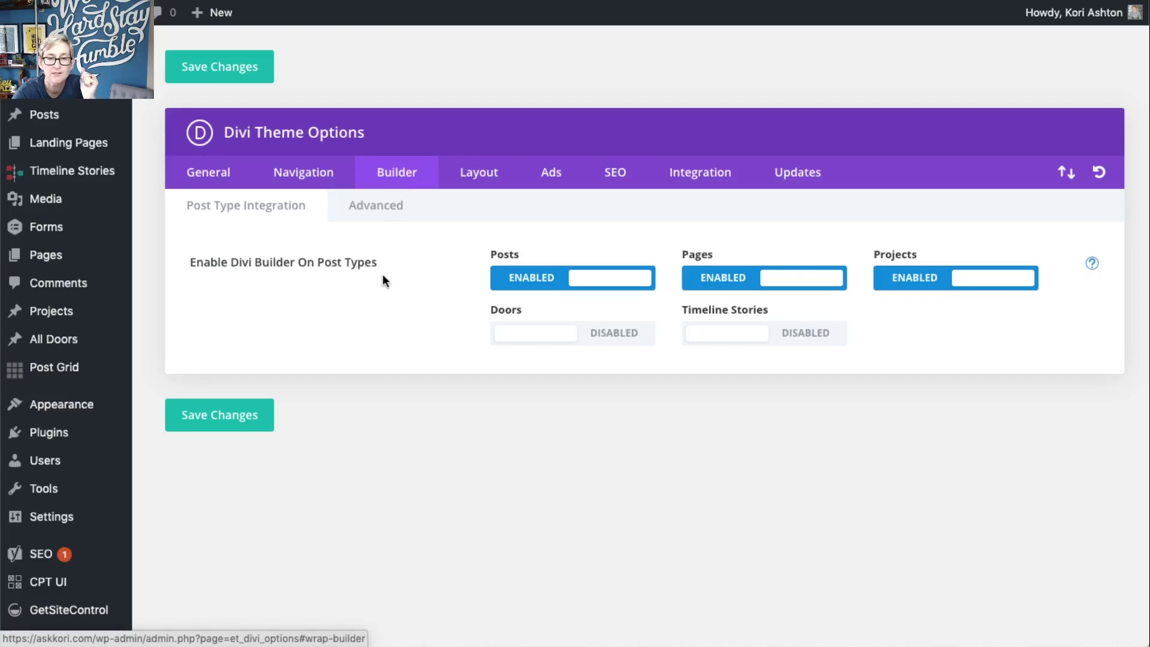
{"action": "left_click", "coordinate": [572, 340]}
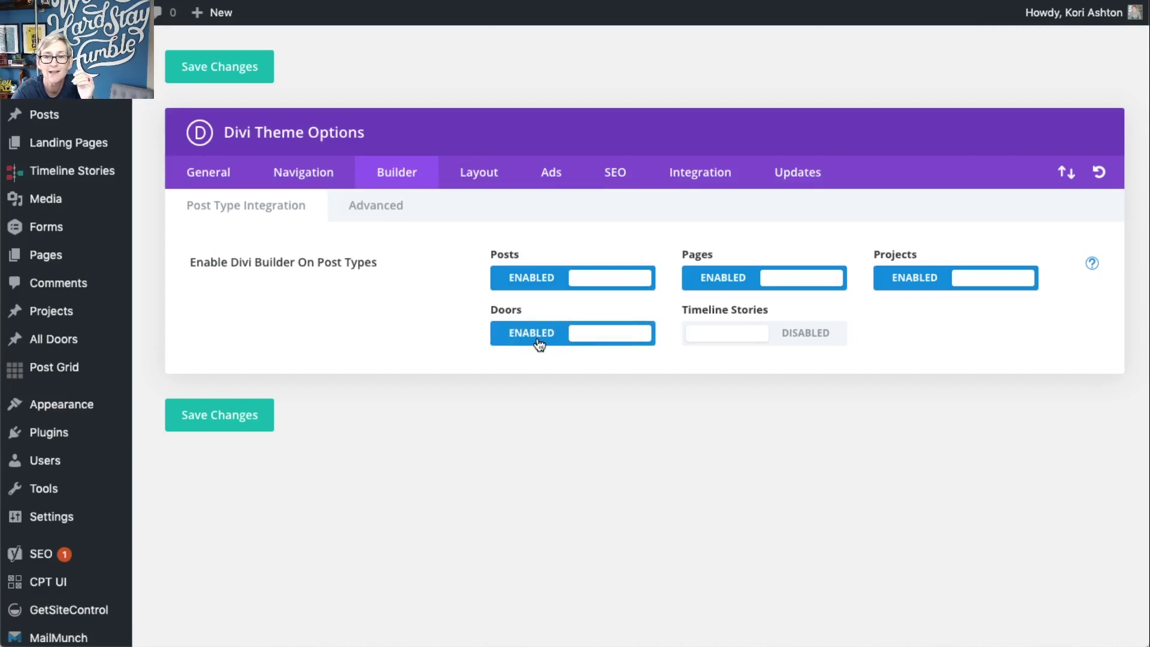
{"action": "left_click", "coordinate": [224, 426]}
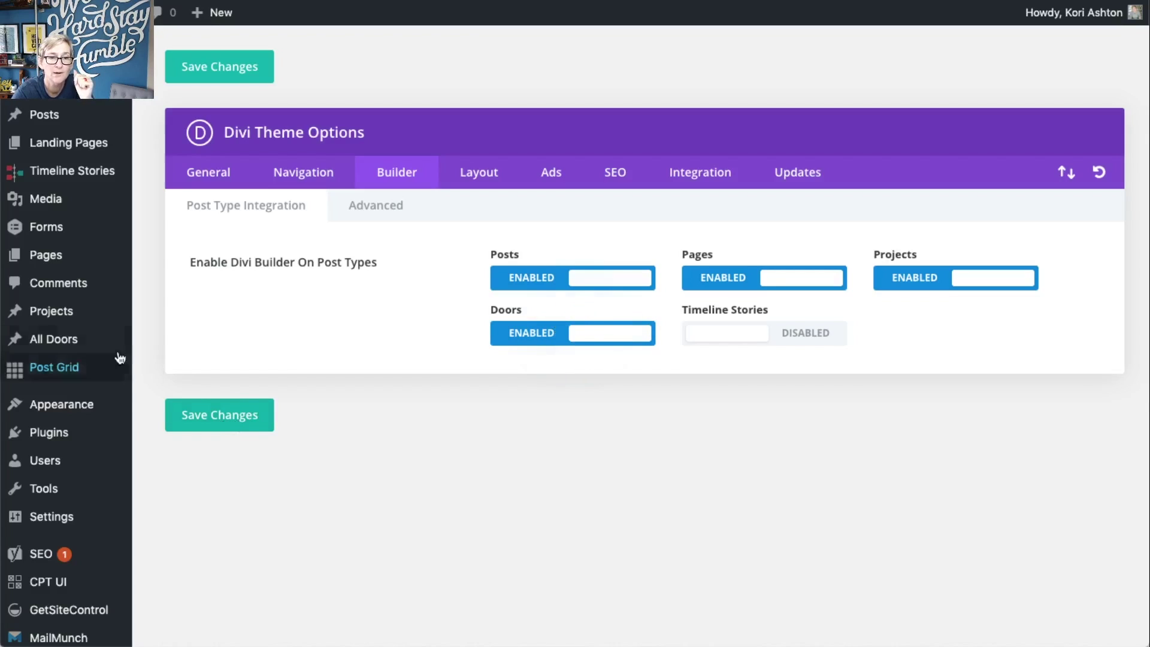
{"action": "mouse_move", "coordinate": [84, 336]}
{"action": "left_click", "coordinate": [160, 348]}
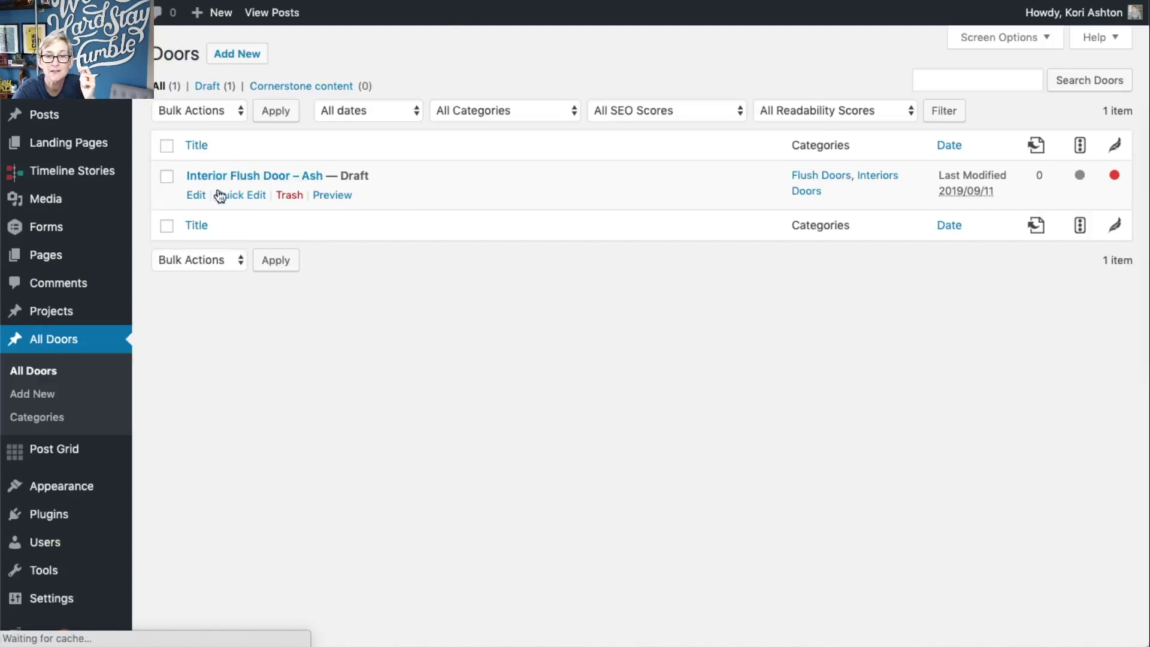
Open the Interior Flush Door – Ash draft for editing from the Doors list.
{"action": "left_click", "coordinate": [194, 196]}
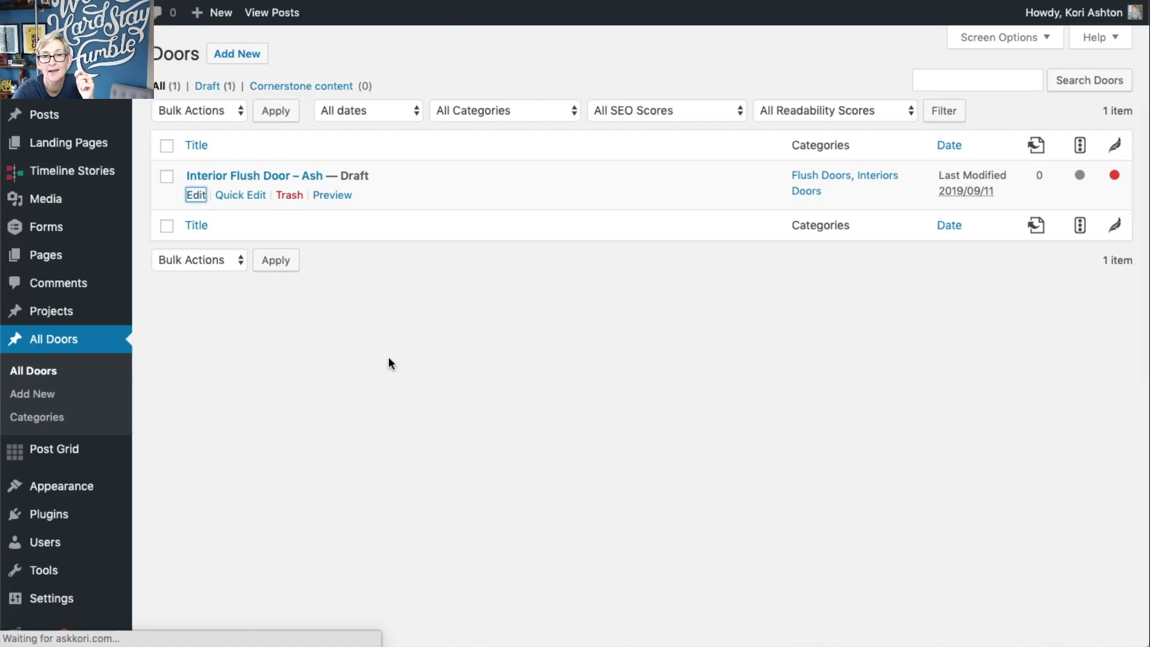